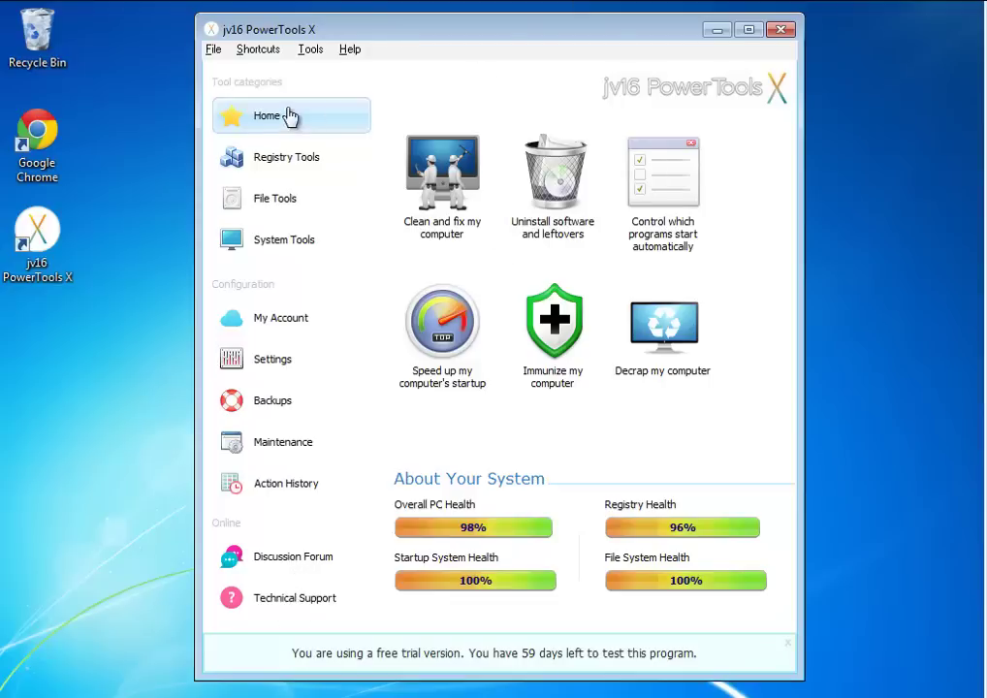
Step: Look through the Registry Tools, File Tools and System Tools categories, and return to the Home category
{"action": "left_click", "coordinate": [275, 161]}
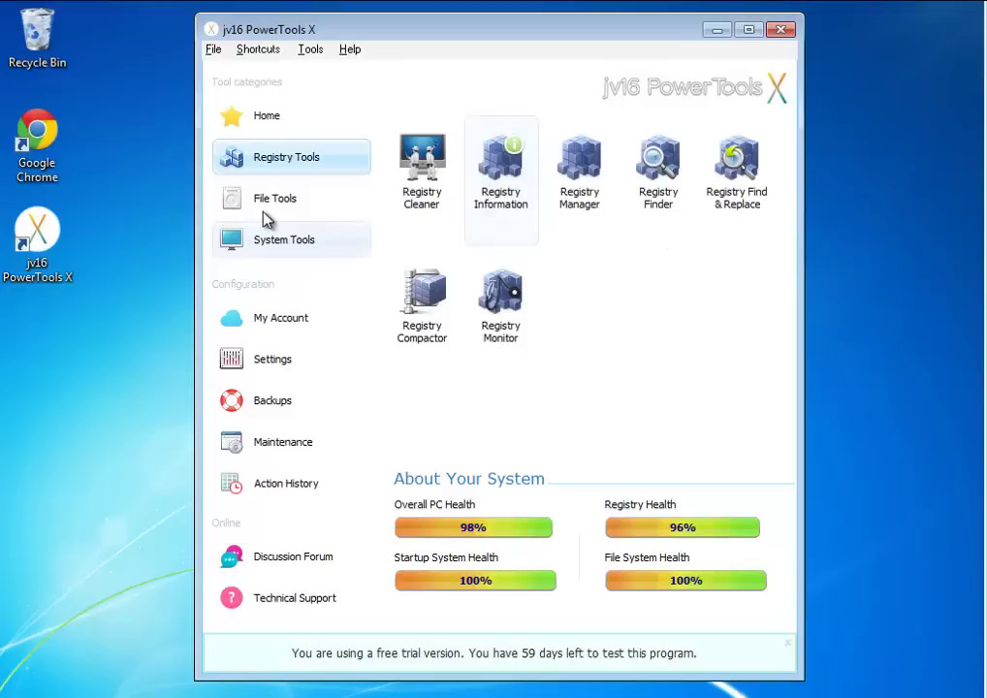
{"action": "left_click", "coordinate": [271, 212]}
{"action": "left_click", "coordinate": [282, 247]}
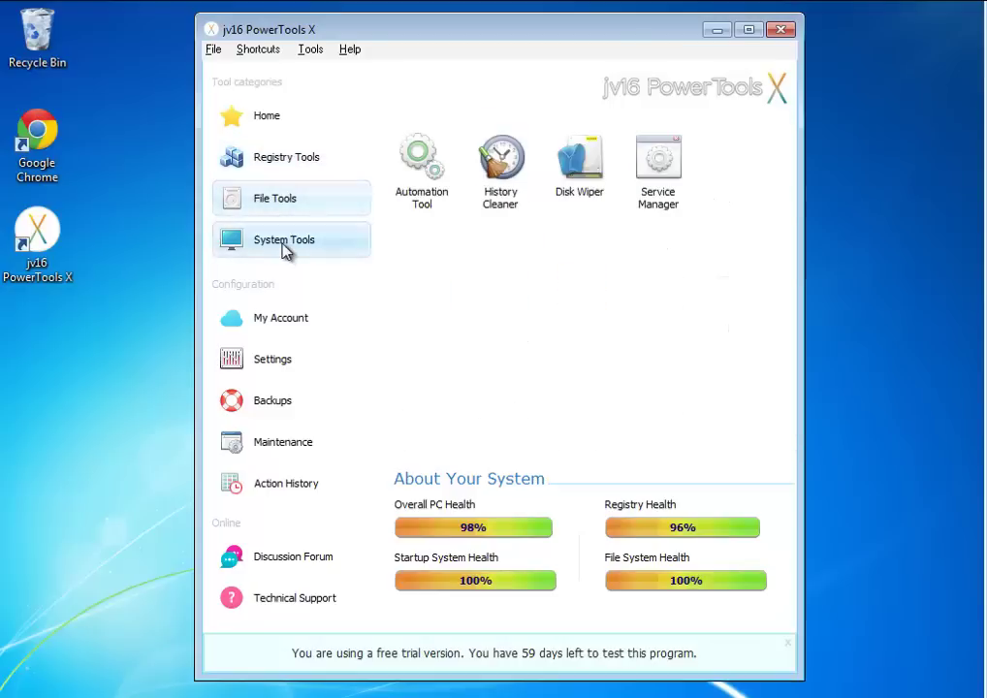
{"action": "left_click", "coordinate": [267, 117]}
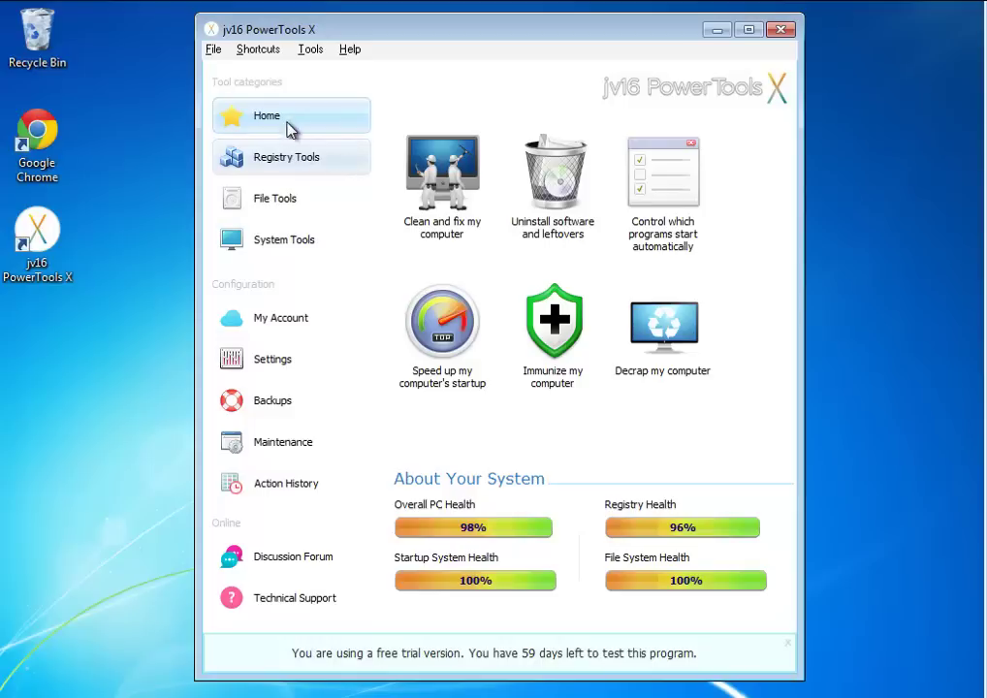
Step: Open Clean and fix my computer and review its additional safety, additional options, search words, ignore words and main settings pages
{"action": "left_click", "coordinate": [444, 184]}
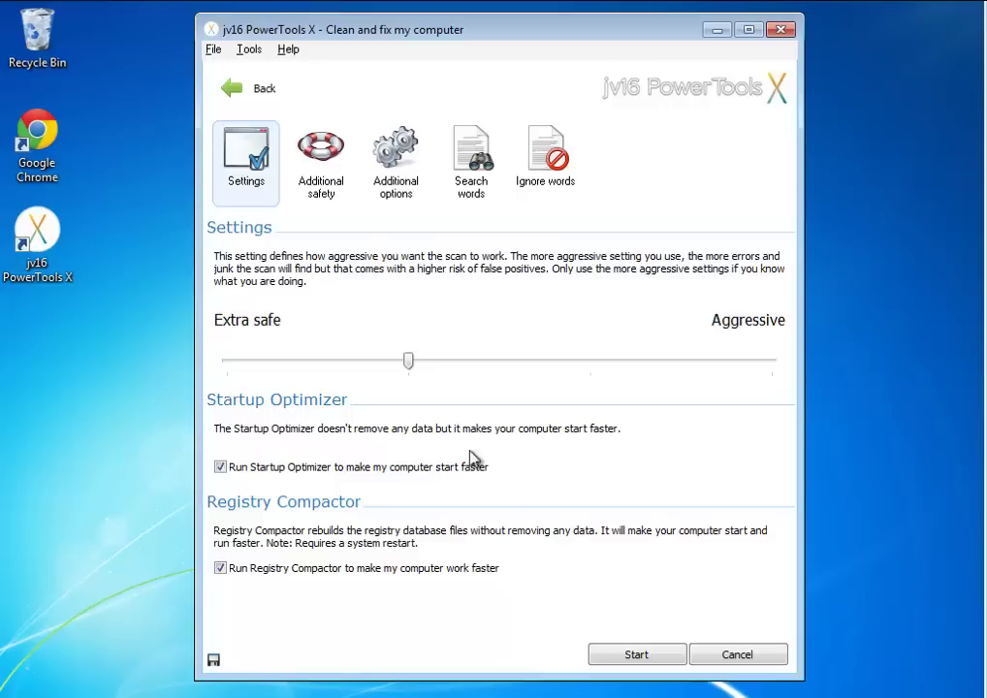
{"action": "left_click", "coordinate": [321, 157]}
{"action": "left_click", "coordinate": [396, 146]}
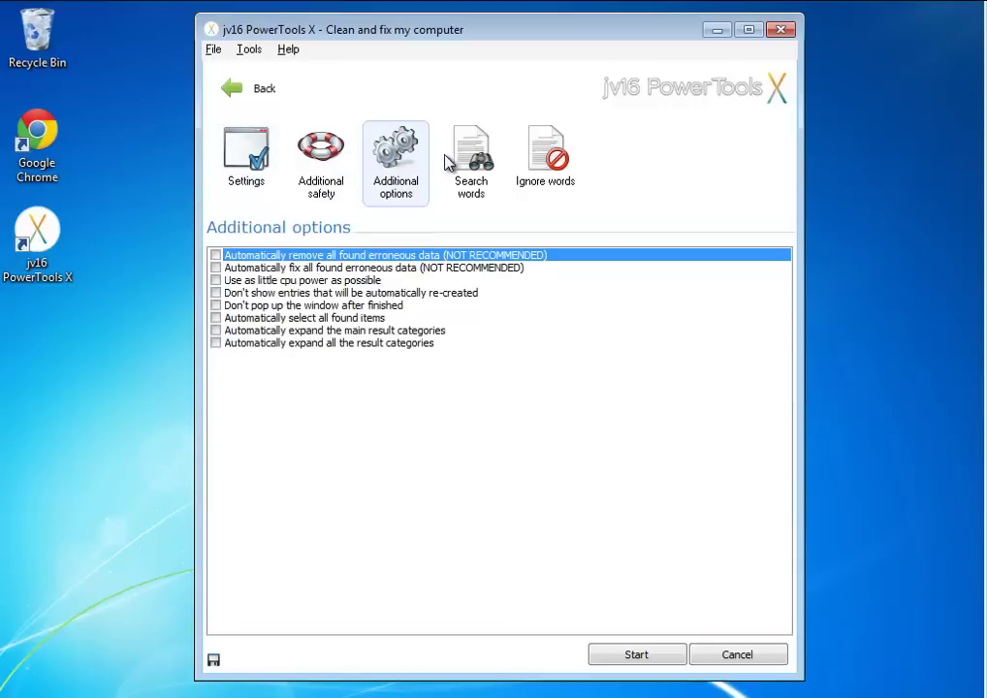
{"action": "left_click", "coordinate": [473, 165]}
{"action": "left_click", "coordinate": [544, 175]}
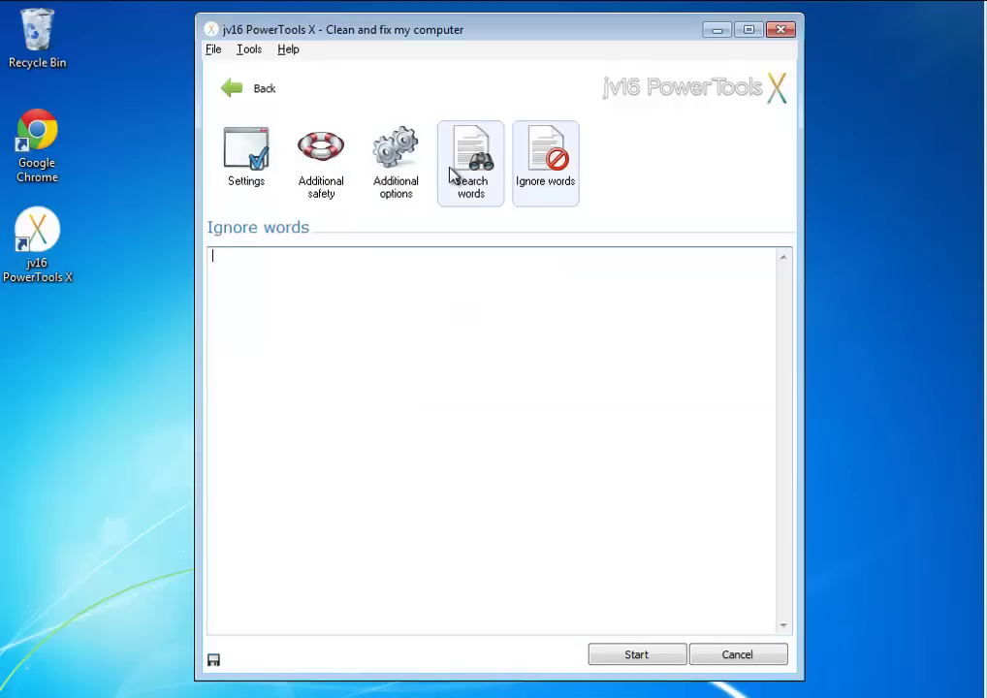
{"action": "left_click", "coordinate": [397, 151]}
{"action": "left_click", "coordinate": [242, 174]}
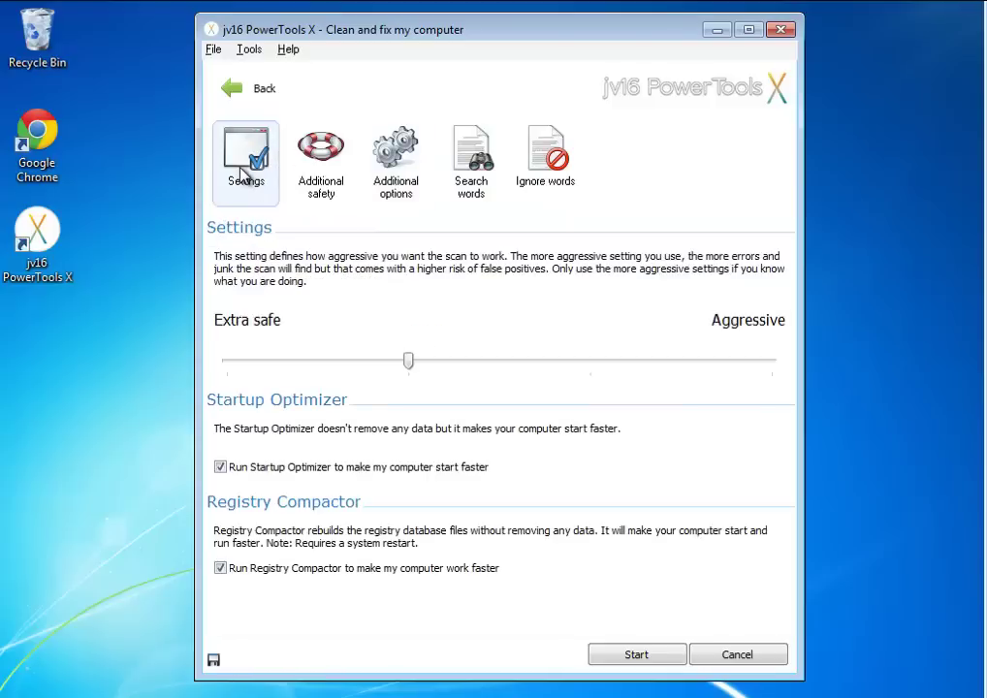
Step: Try the Aggressive scan level and return it to the second level from Extra safe
{"action": "left_click_drag", "start_coordinate": [405, 369], "coordinate": [761, 365]}
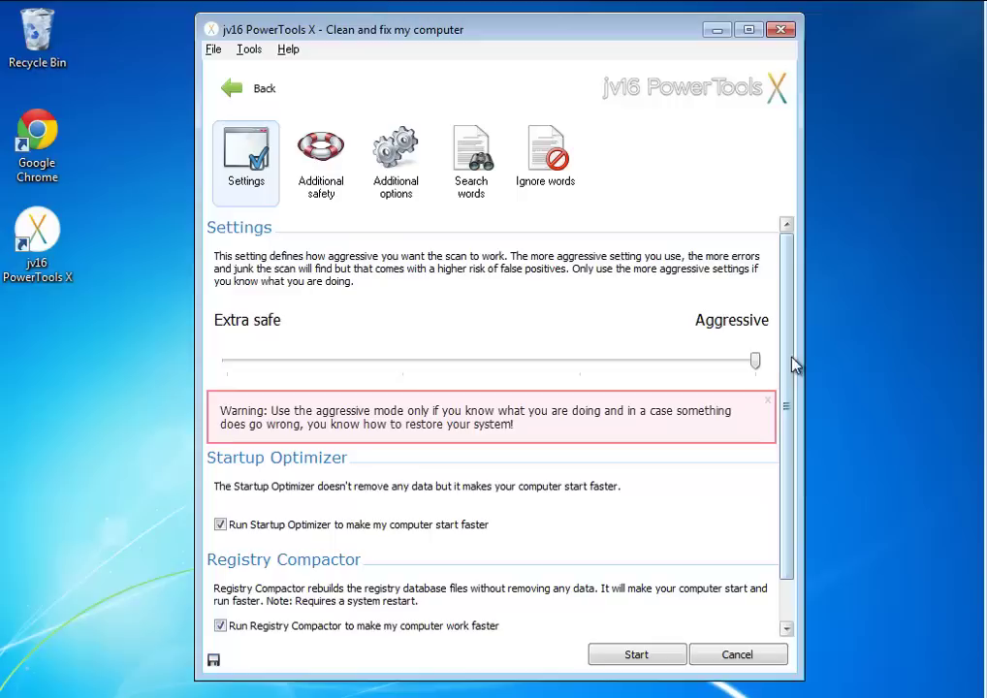
{"action": "left_click_drag", "start_coordinate": [759, 362], "coordinate": [406, 386]}
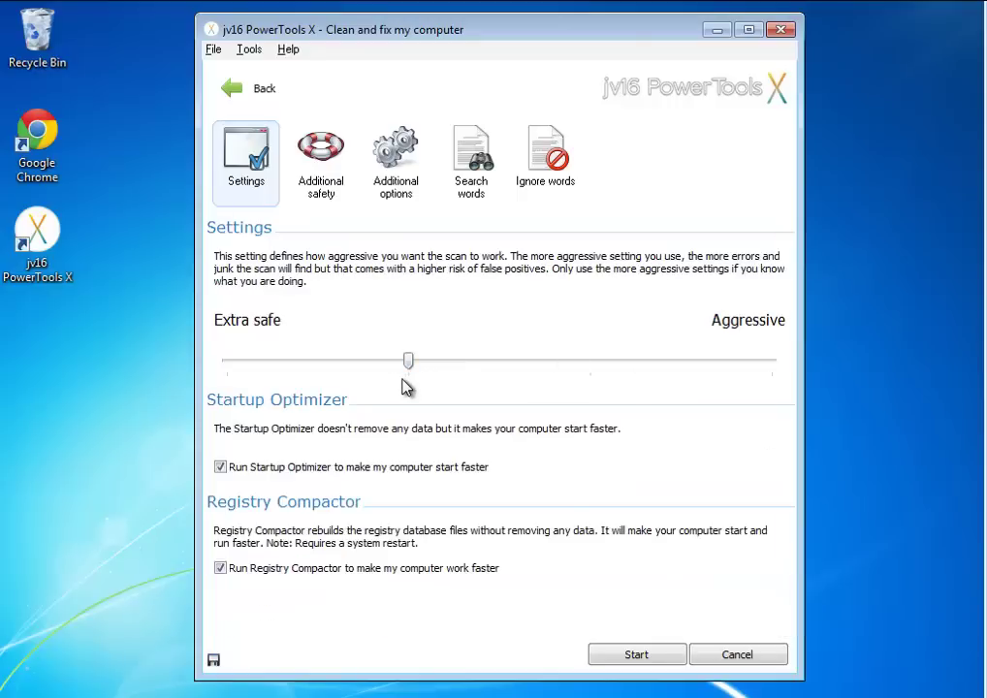
Step: Review the additional safety and additional options of the cleaning scan, and leave it without starting
{"action": "left_click", "coordinate": [320, 160]}
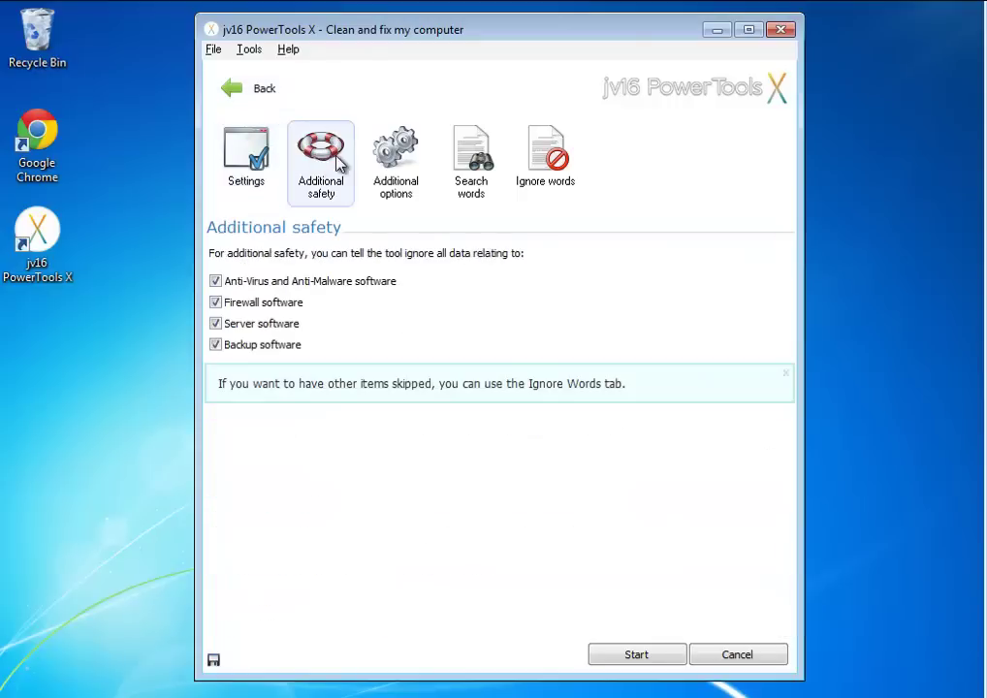
{"action": "left_click", "coordinate": [392, 160]}
{"action": "left_click", "coordinate": [247, 144]}
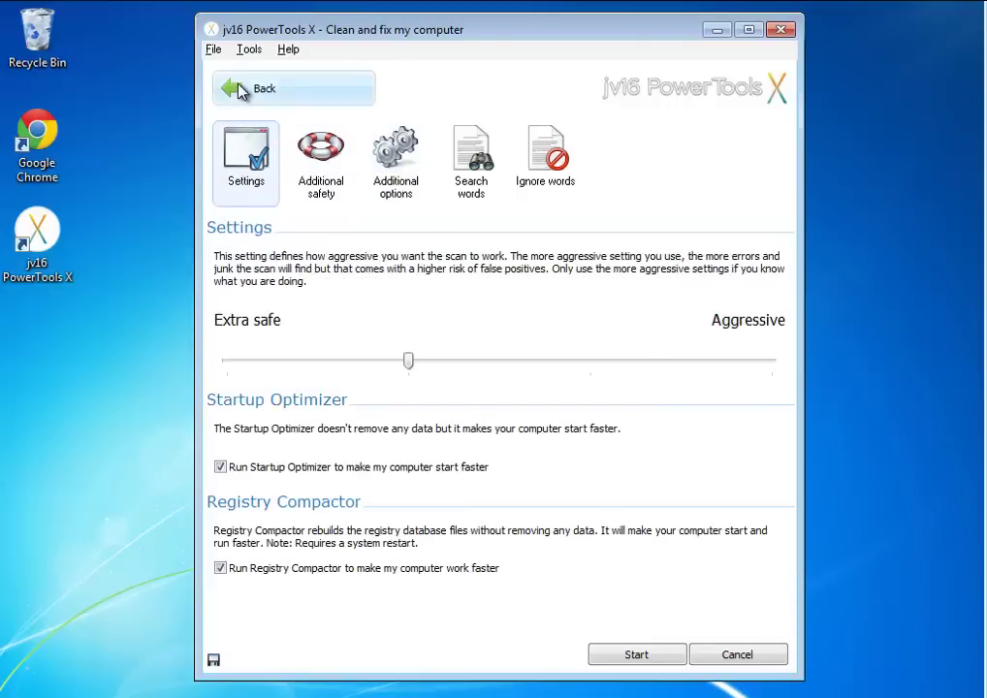
{"action": "left_click", "coordinate": [239, 85]}
Step: Examine the tools offered in the Registry Tools, File Tools and System Tools categories, and go back to Home
{"action": "left_click", "coordinate": [269, 161]}
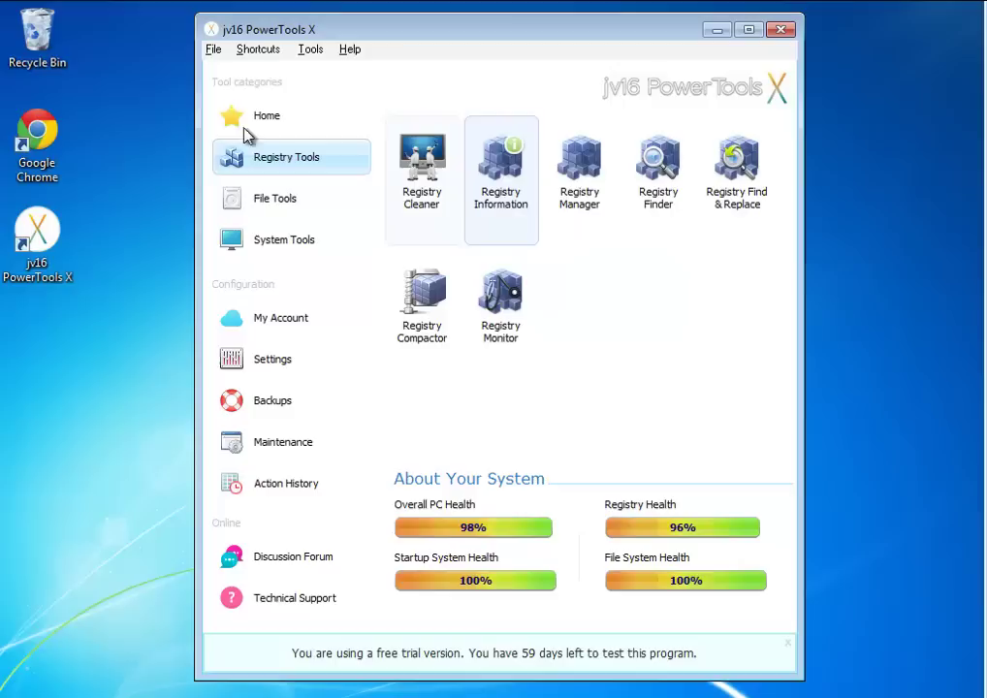
{"action": "left_click", "coordinate": [260, 202]}
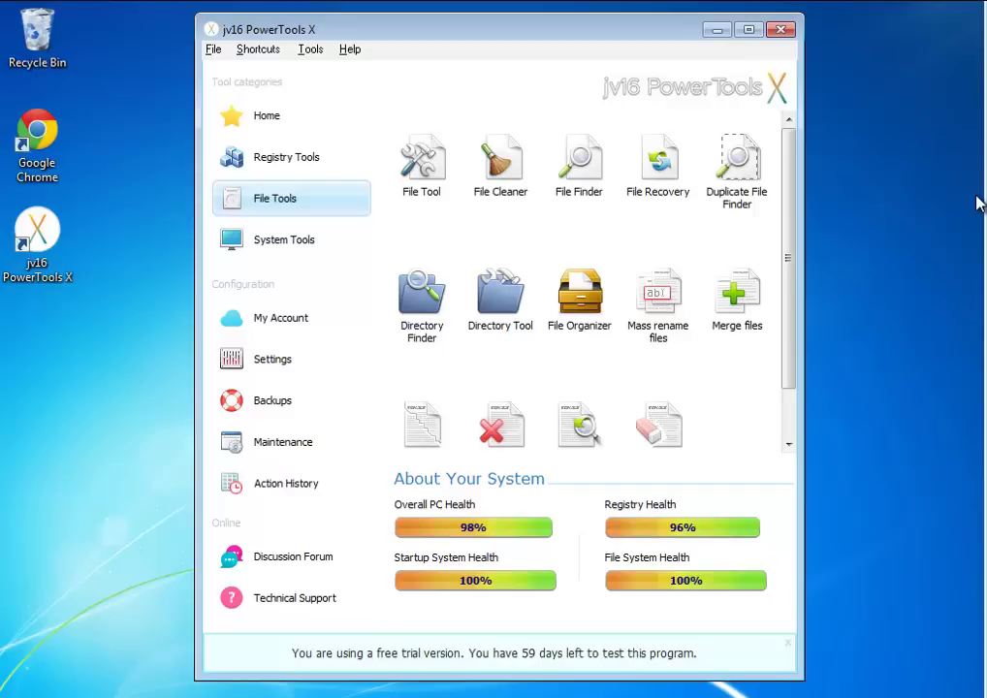
{"action": "left_click", "coordinate": [288, 239]}
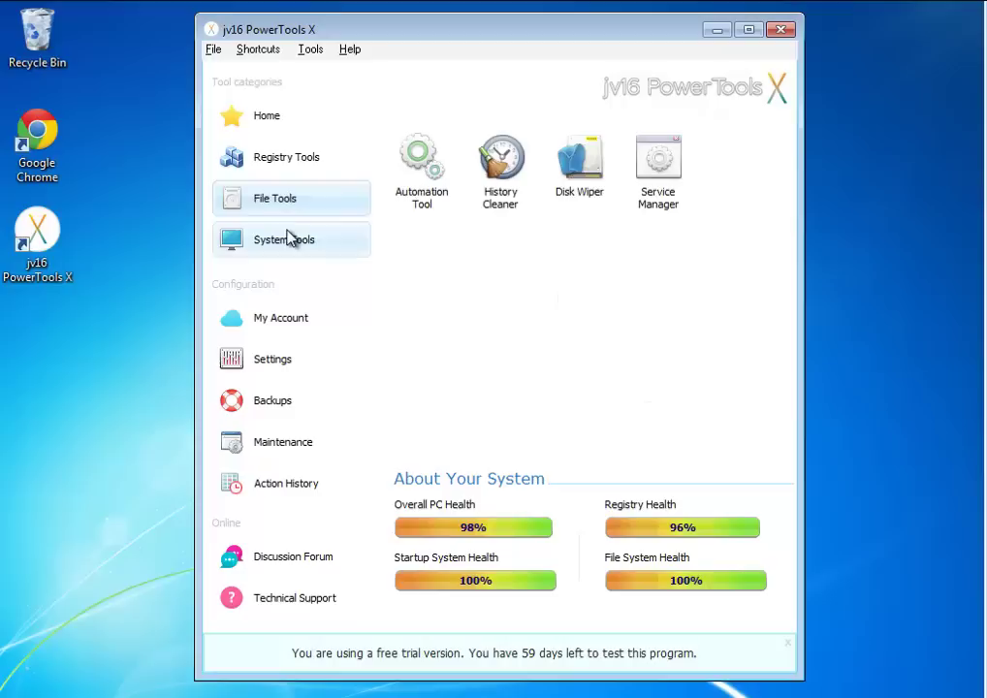
{"action": "left_click", "coordinate": [424, 192]}
{"action": "left_click", "coordinate": [213, 50]}
{"action": "left_click", "coordinate": [247, 69]}
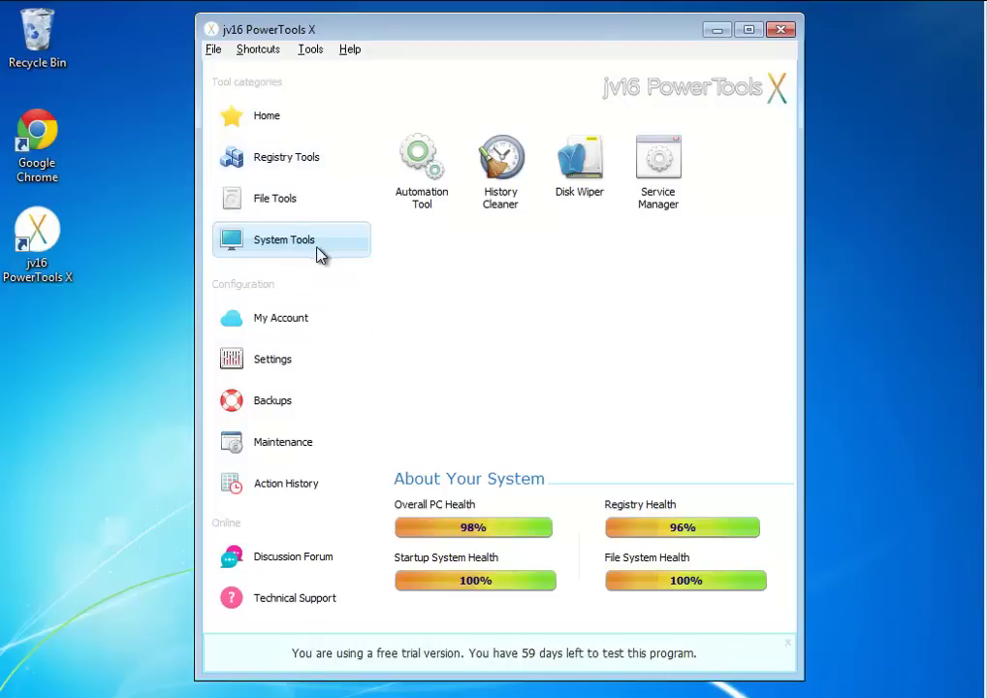
{"action": "left_click", "coordinate": [287, 136]}
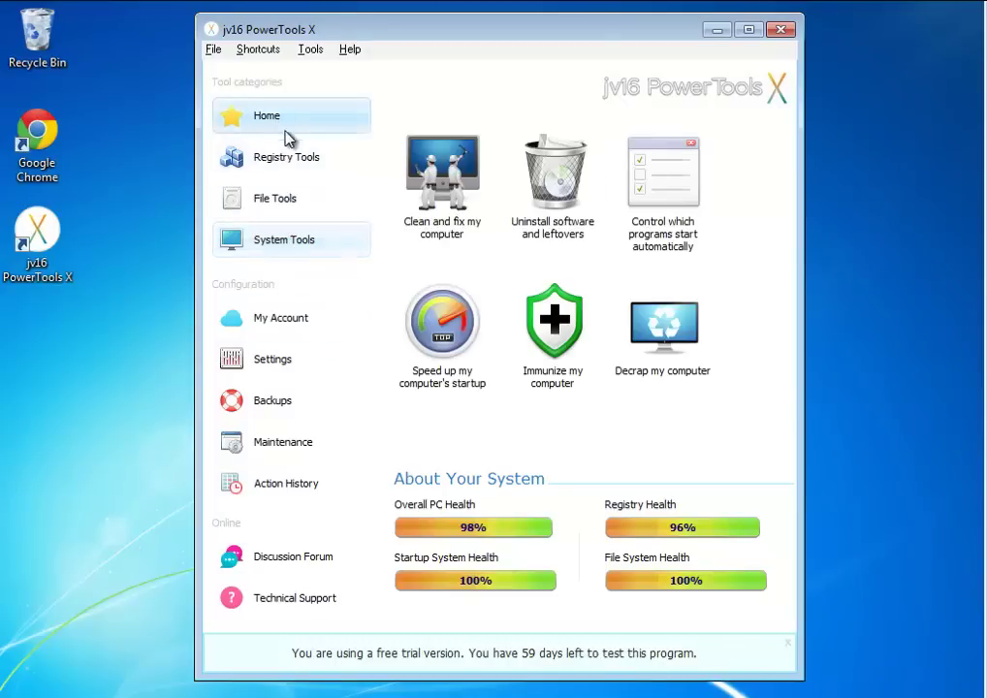
Step: View the Decrap my computer and Immunize my computer pages, returning to Home without running either
{"action": "left_click", "coordinate": [652, 330]}
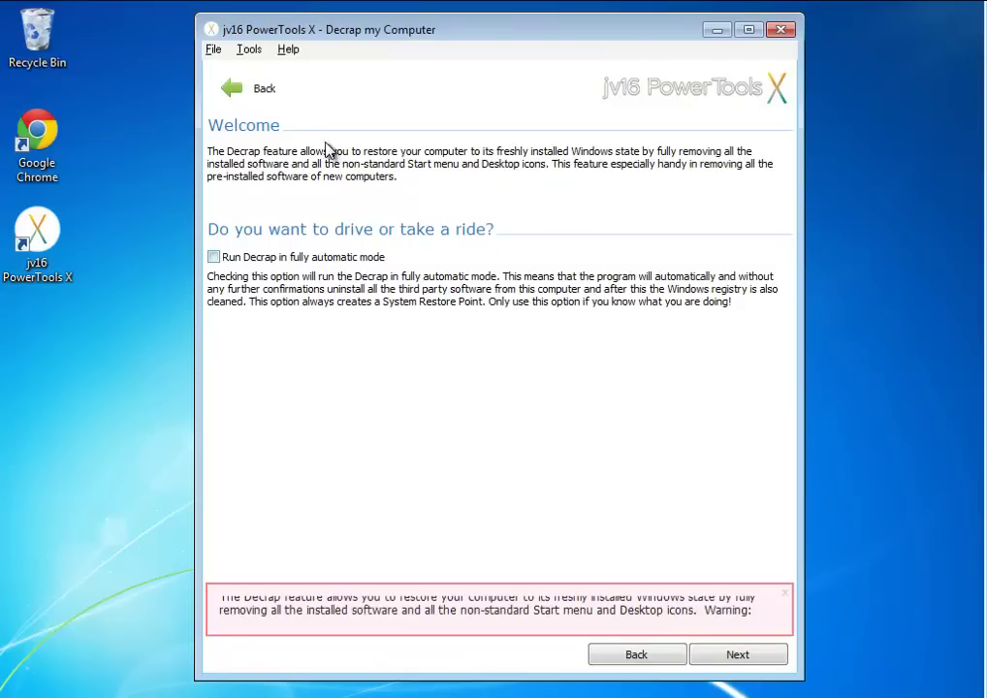
{"action": "left_click", "coordinate": [240, 91]}
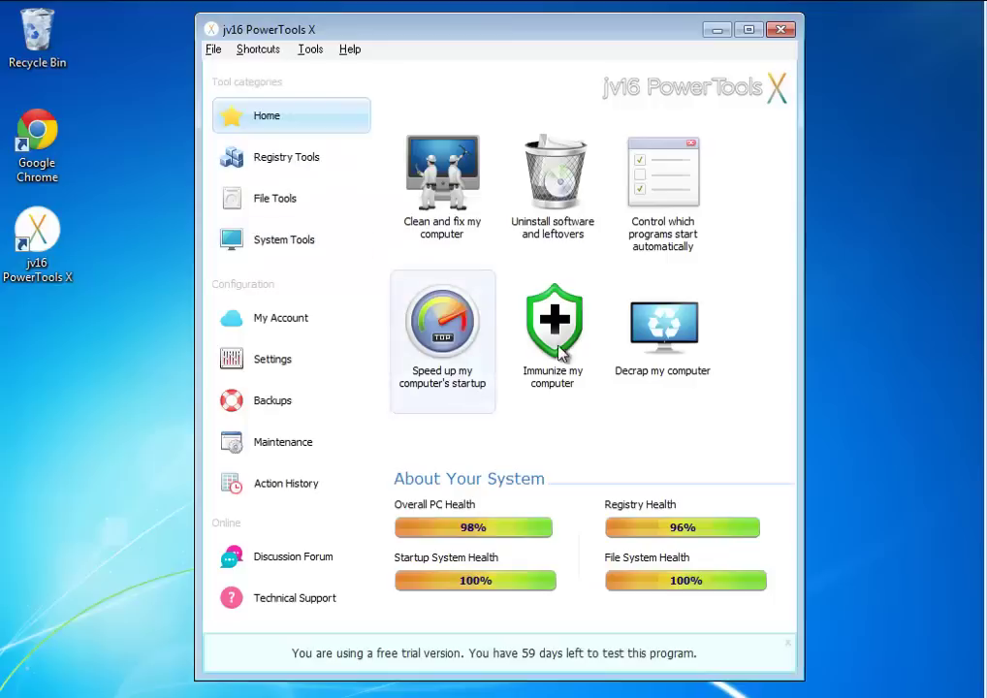
{"action": "left_click", "coordinate": [563, 345]}
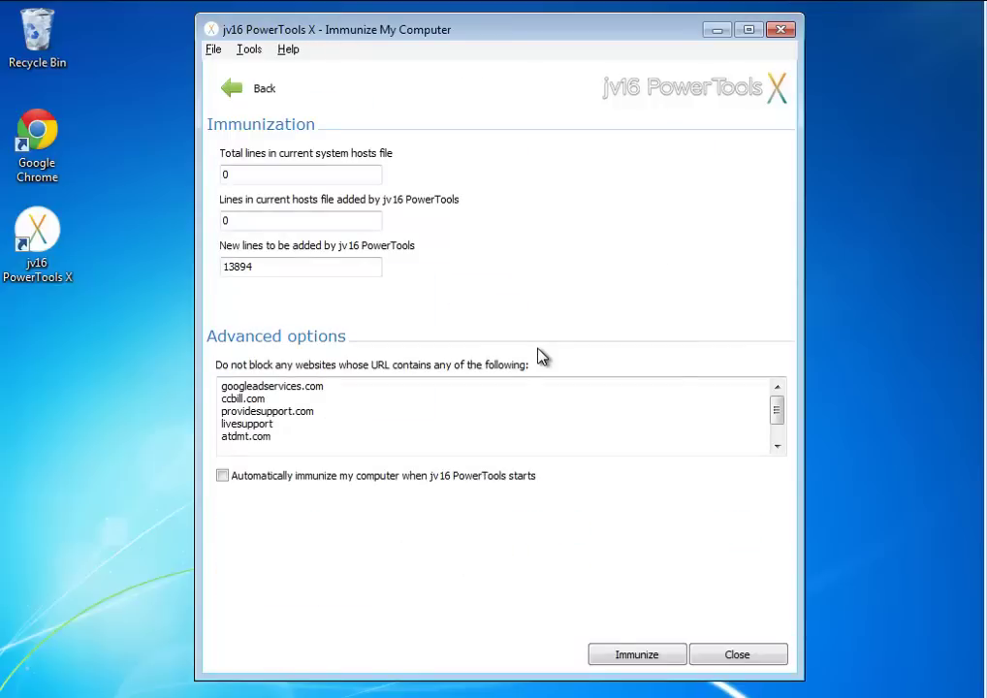
{"action": "left_click", "coordinate": [239, 98]}
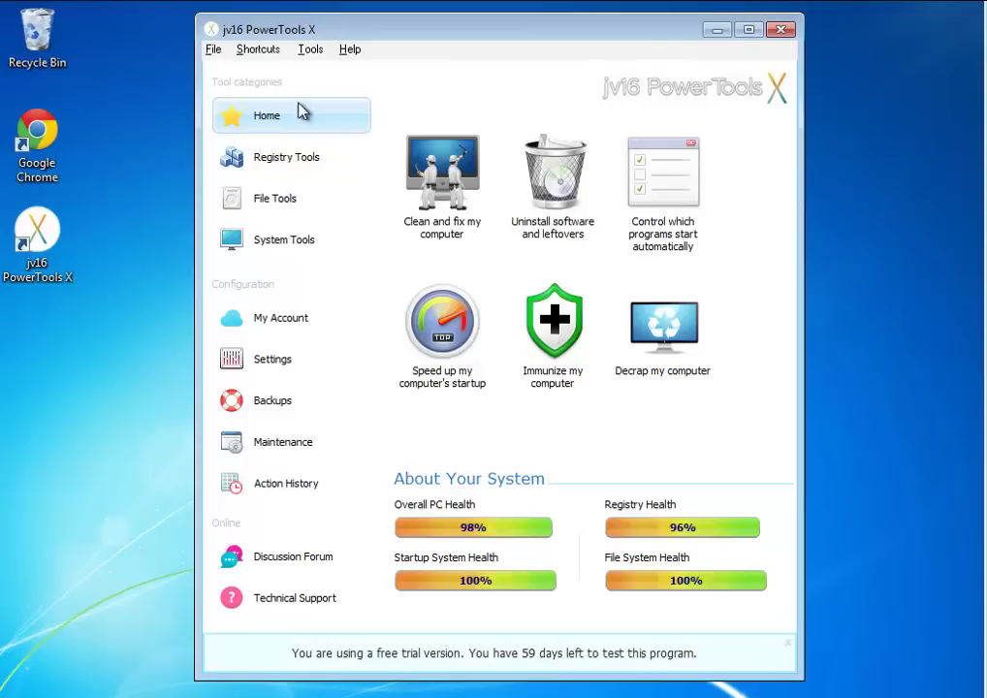
Step: Open the Control Panel from the program's shortcuts and close it, and check the Windows Start menu
{"action": "left_click", "coordinate": [254, 50]}
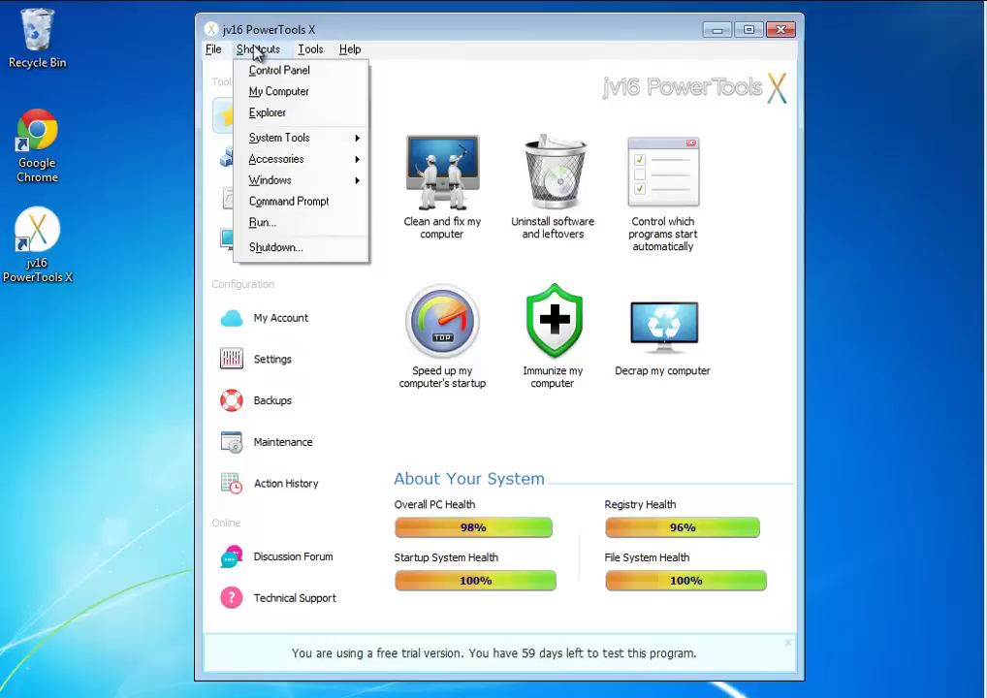
{"action": "left_click", "coordinate": [267, 71]}
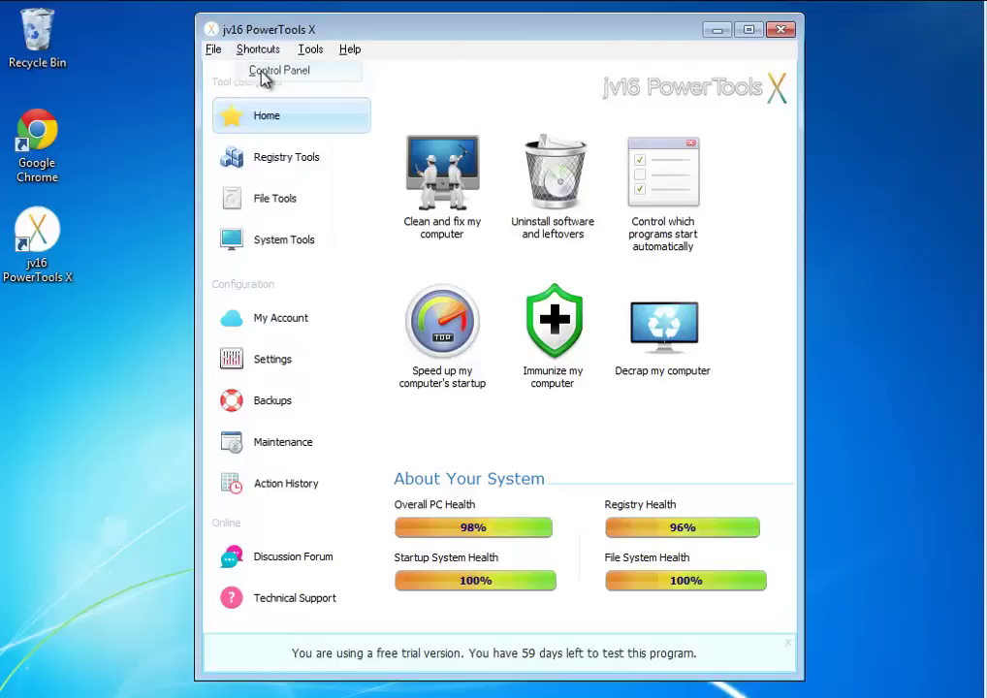
{"action": "left_click", "coordinate": [862, 88]}
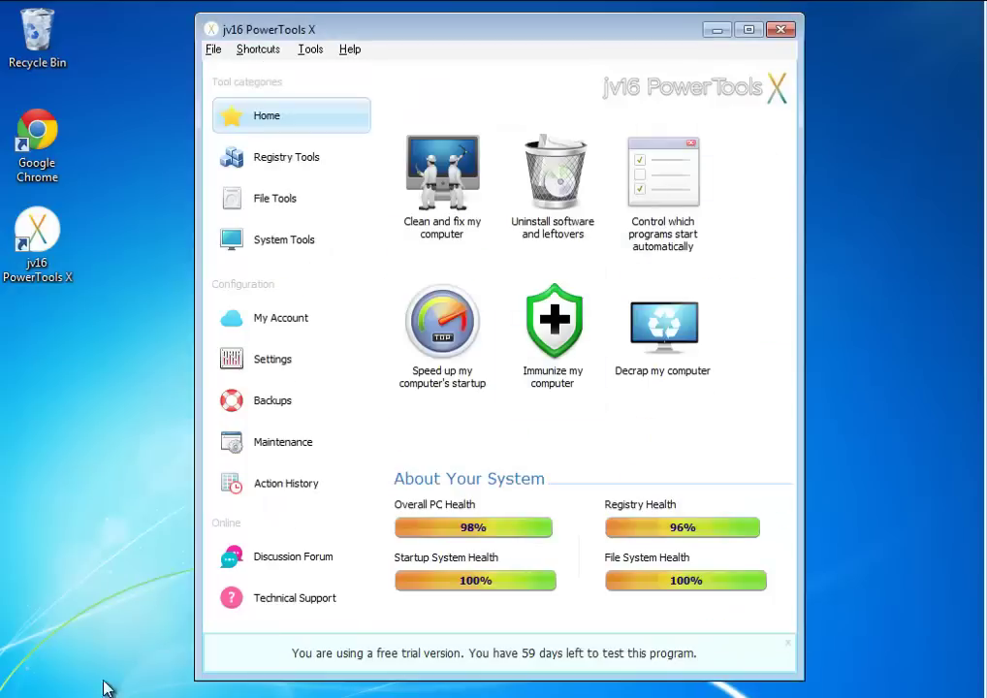
{"action": "left_click", "coordinate": [104, 689]}
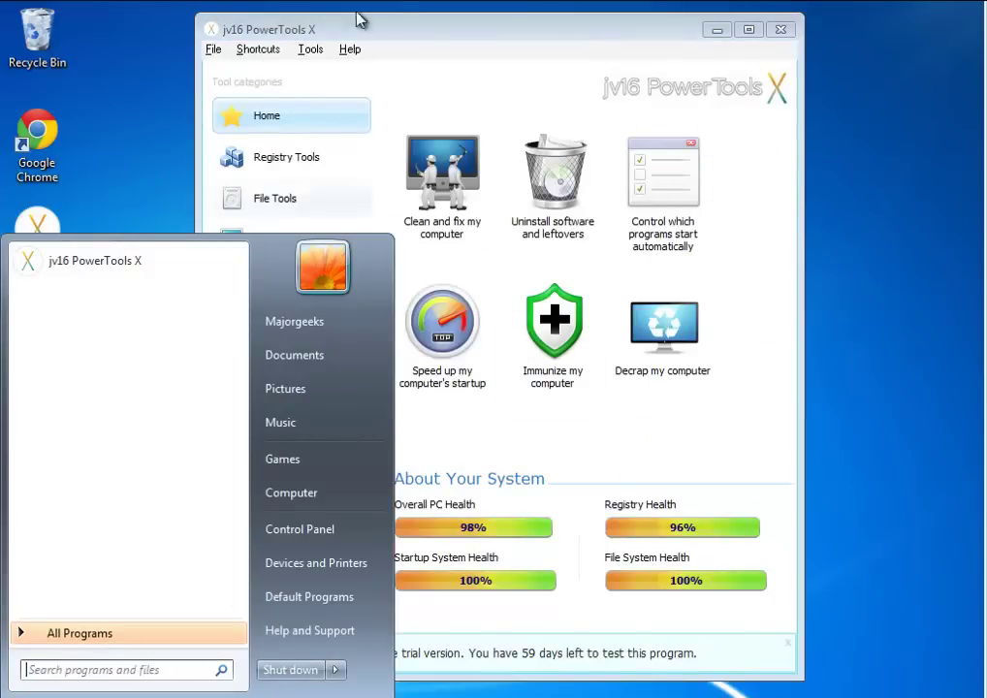
{"action": "left_click", "coordinate": [524, 31]}
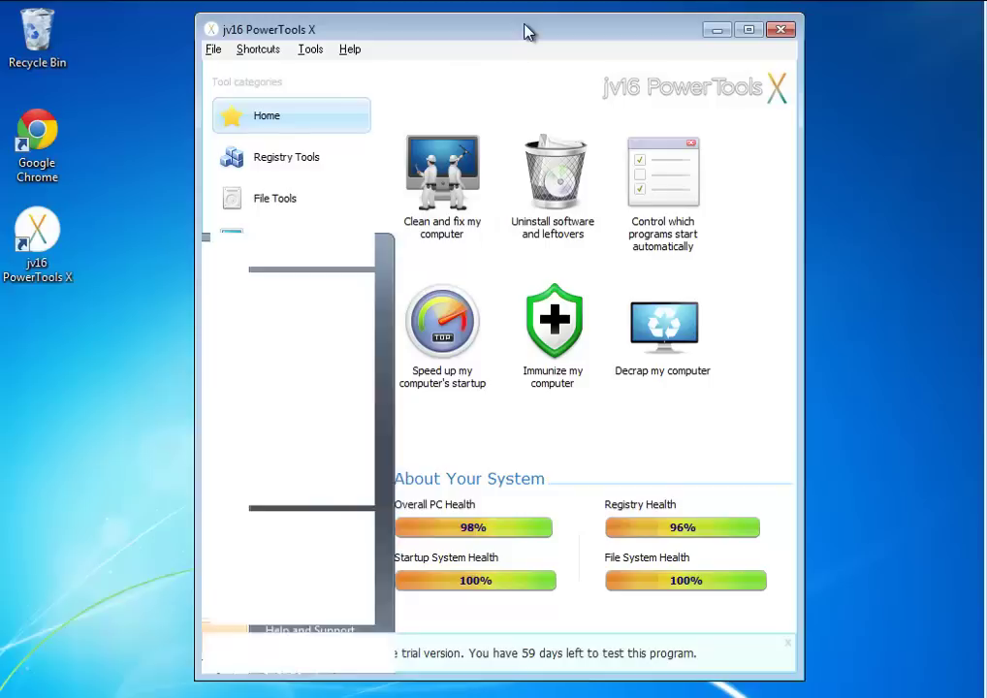
Step: Check the System Tools shortcuts, and open the Command Prompt shortcut and close it again
{"action": "left_click", "coordinate": [259, 49]}
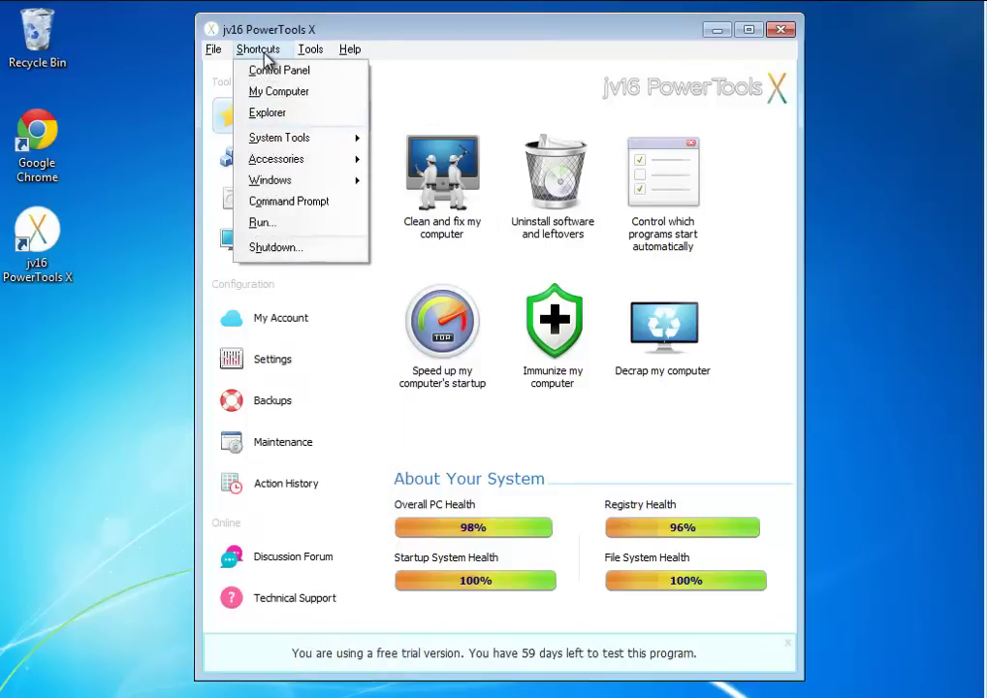
{"action": "mouse_move", "coordinate": [262, 149]}
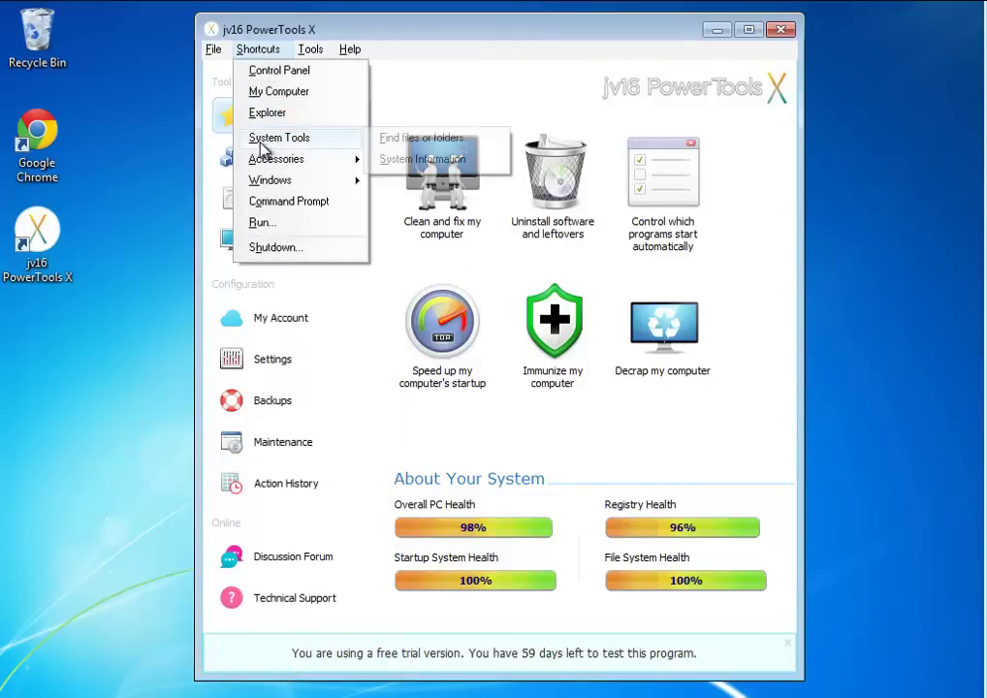
{"action": "left_click", "coordinate": [275, 202]}
{"action": "left_click", "coordinate": [699, 90]}
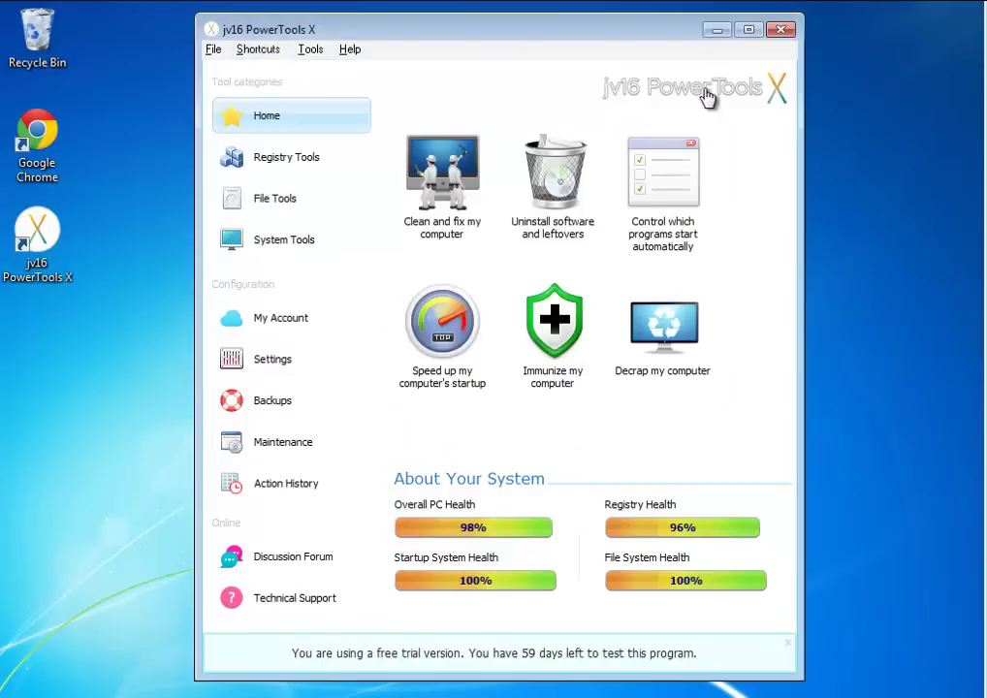
Step: Open the Backup Tool, review its registry, file and other backups, and return to the main window
{"action": "left_click", "coordinate": [310, 48]}
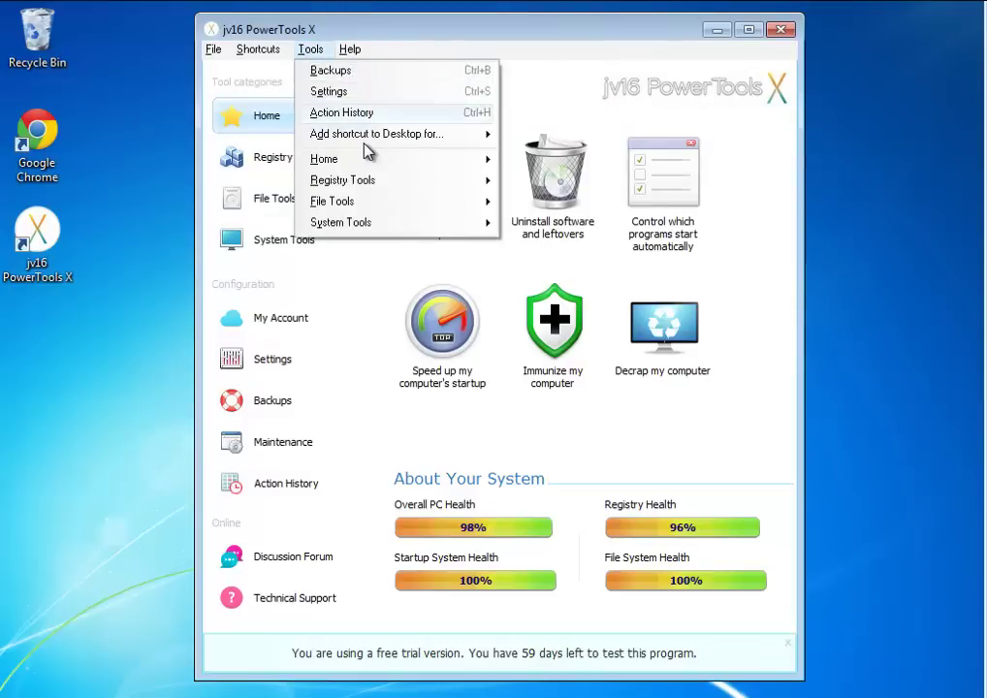
{"action": "left_click", "coordinate": [350, 49]}
{"action": "mouse_move", "coordinate": [315, 52]}
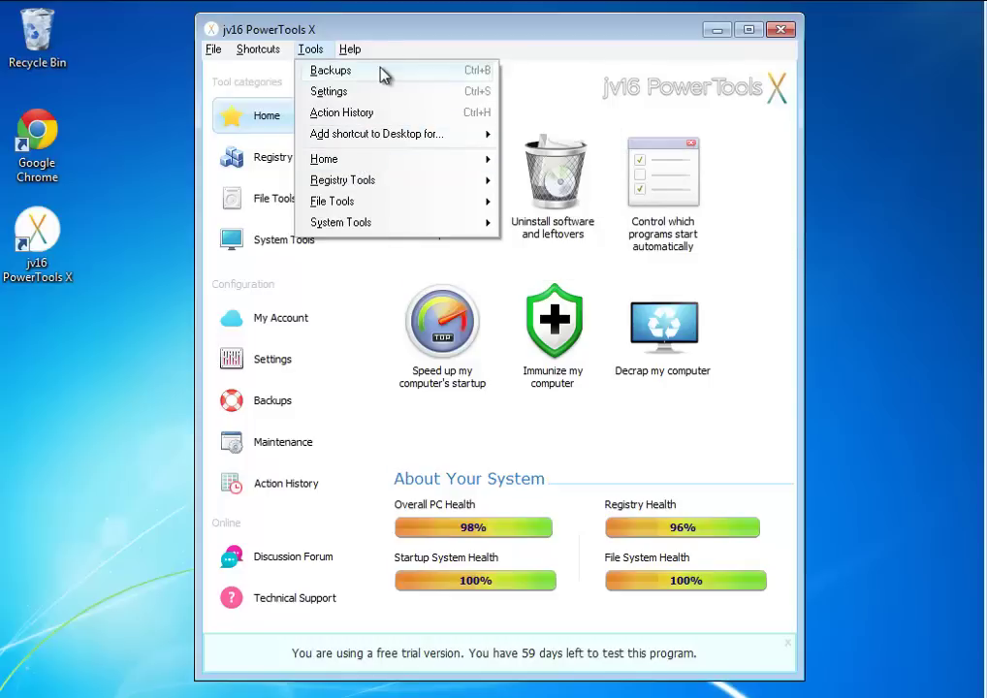
{"action": "left_click", "coordinate": [323, 72]}
{"action": "left_click", "coordinate": [310, 186]}
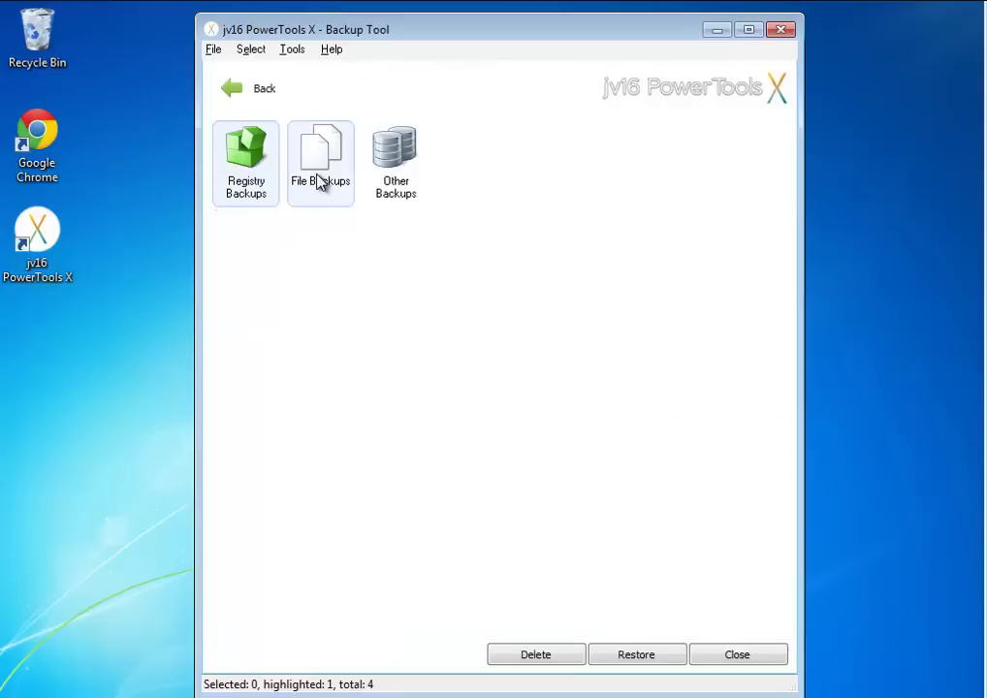
{"action": "left_click", "coordinate": [396, 177]}
{"action": "left_click", "coordinate": [245, 94]}
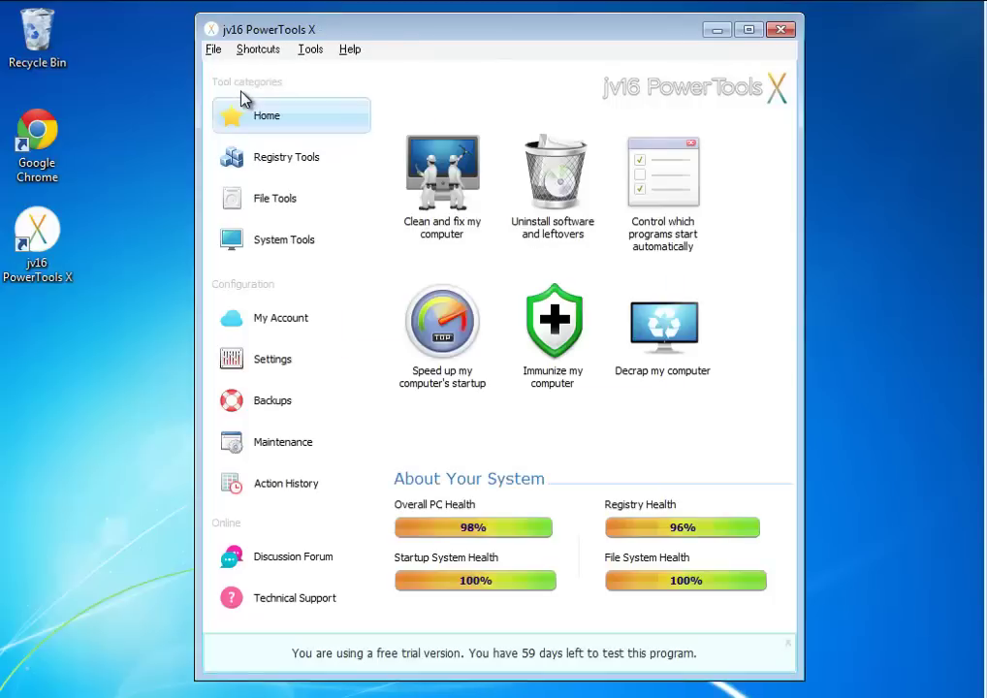
Step: View the tool categories for which a desktop shortcut can be added, without adding one
{"action": "left_click", "coordinate": [311, 54]}
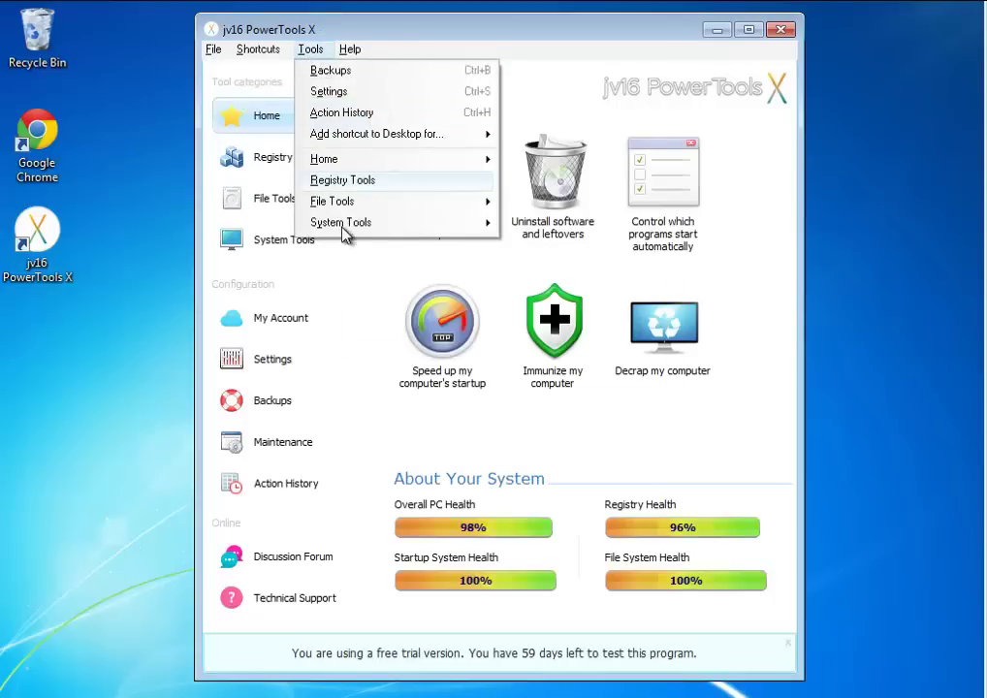
{"action": "mouse_move", "coordinate": [346, 135]}
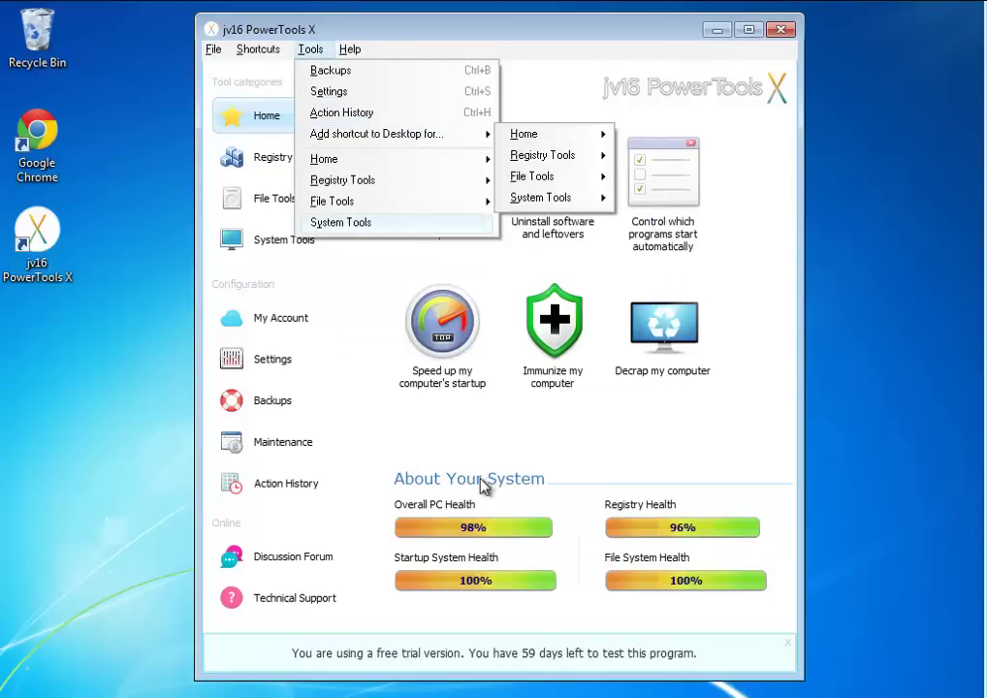
{"action": "left_click", "coordinate": [632, 456]}
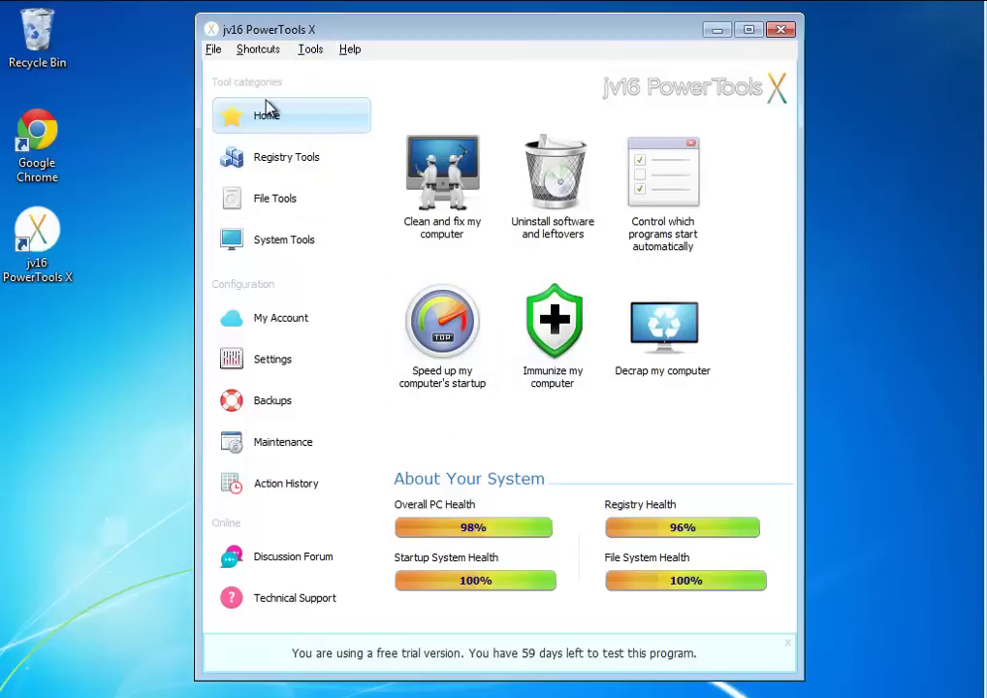
Step: Review the tool categories available for desktop shortcuts and add a desktop shortcut for Clean and fix my computer
{"action": "left_click", "coordinate": [310, 50]}
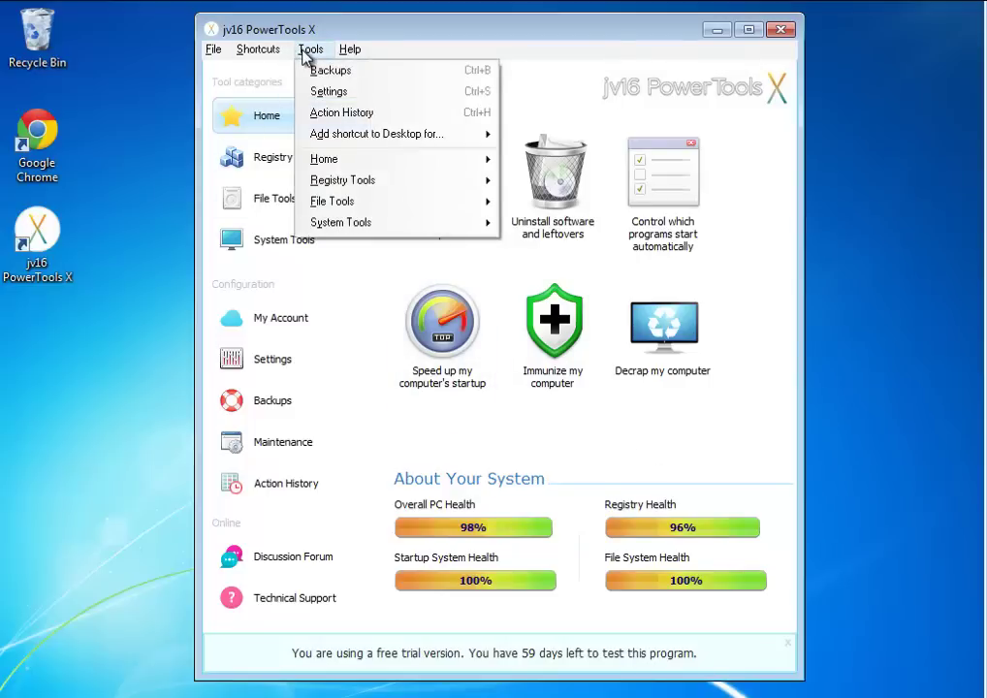
{"action": "mouse_move", "coordinate": [372, 143]}
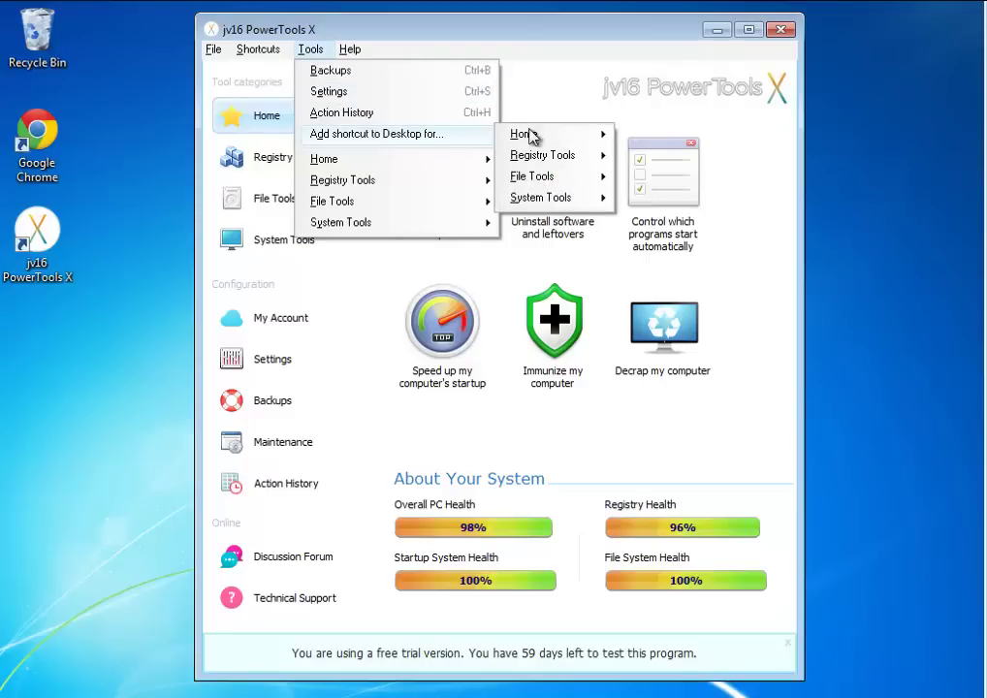
{"action": "mouse_move", "coordinate": [558, 143]}
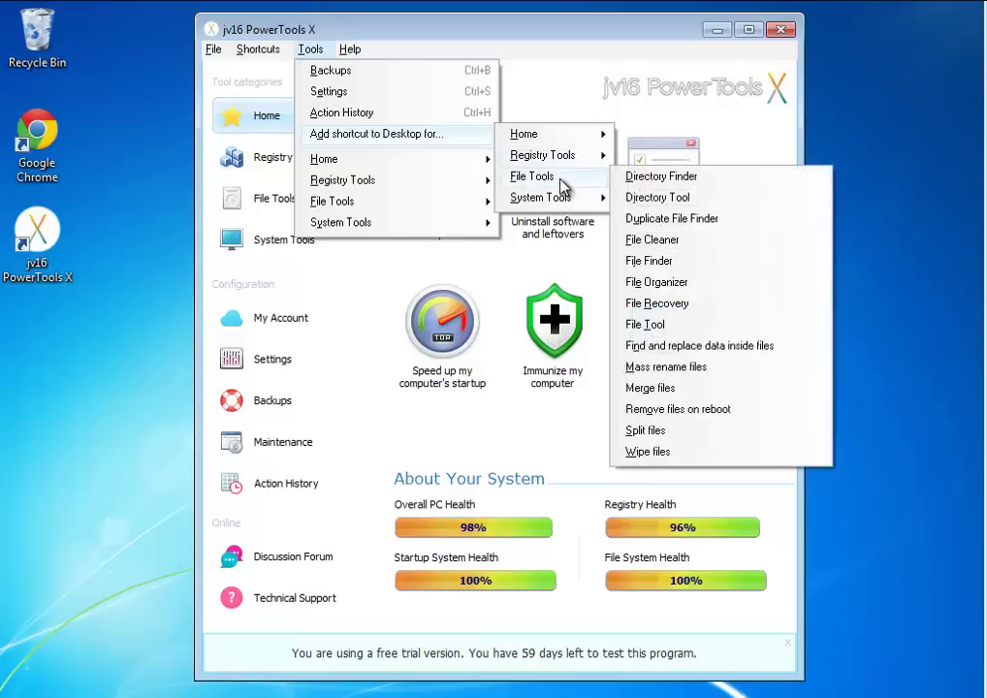
{"action": "mouse_move", "coordinate": [557, 205]}
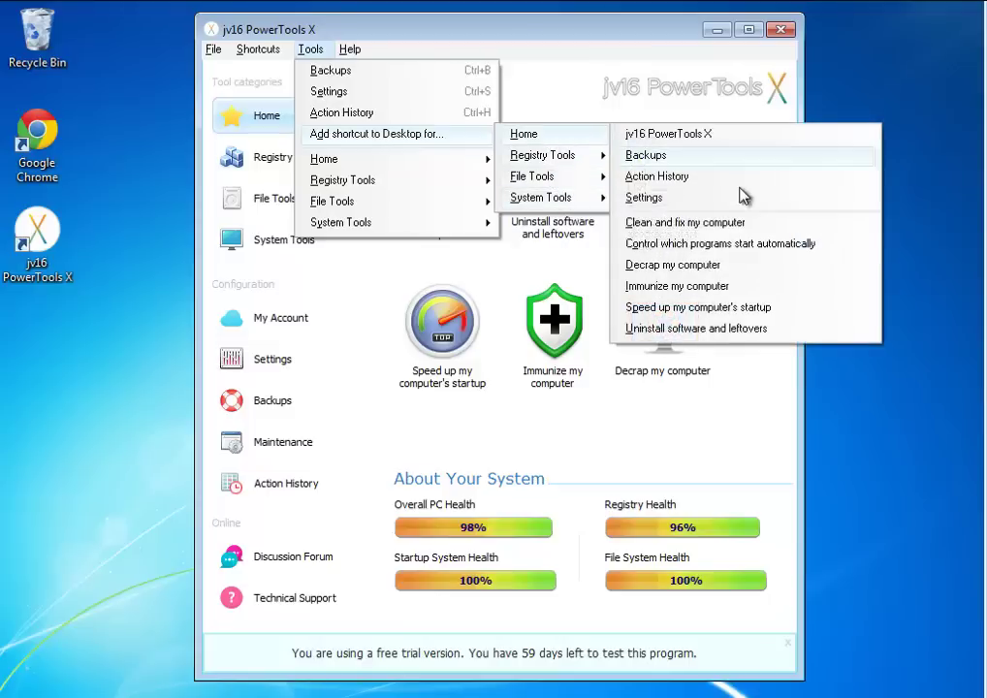
{"action": "left_click", "coordinate": [701, 224]}
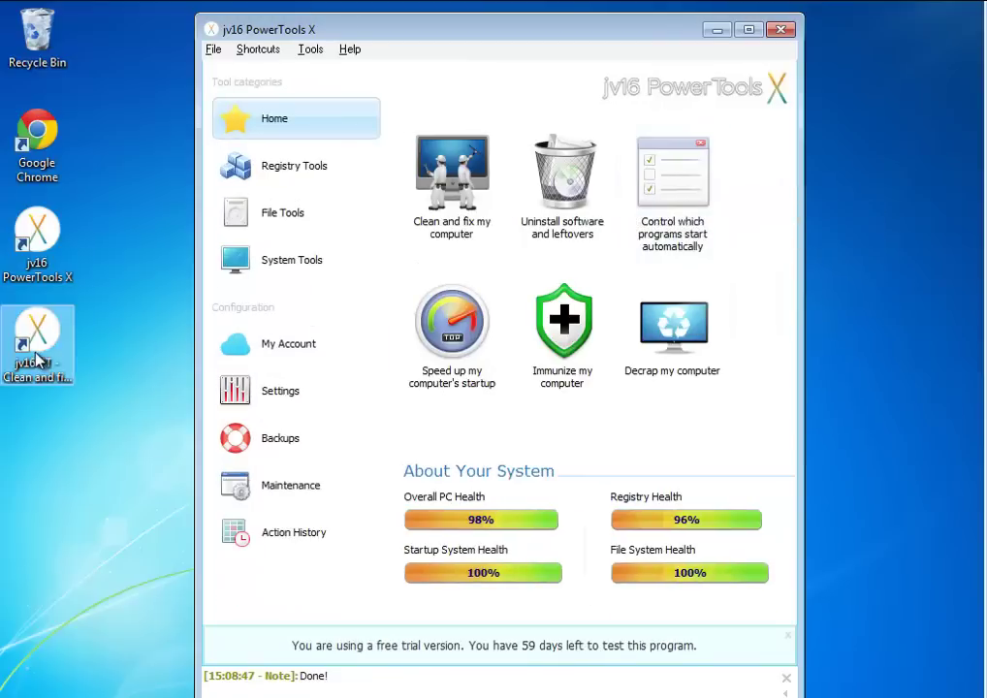
Step: Close the program, test the new desktop shortcut by launching Clean and fix my computer from it, and close that window
{"action": "left_click", "coordinate": [54, 351]}
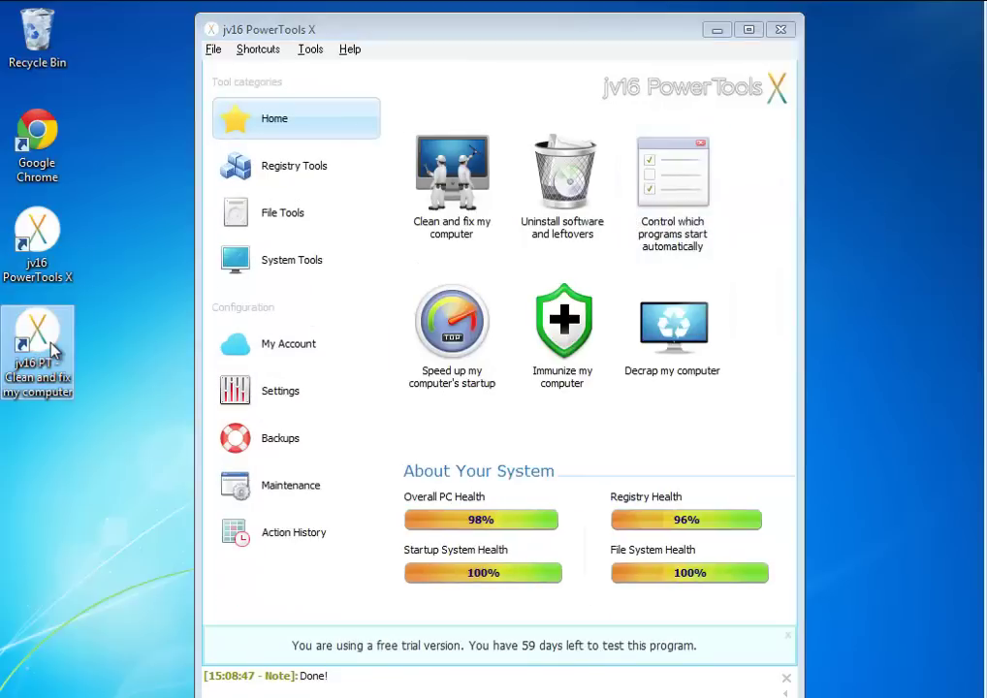
{"action": "left_click", "coordinate": [781, 29]}
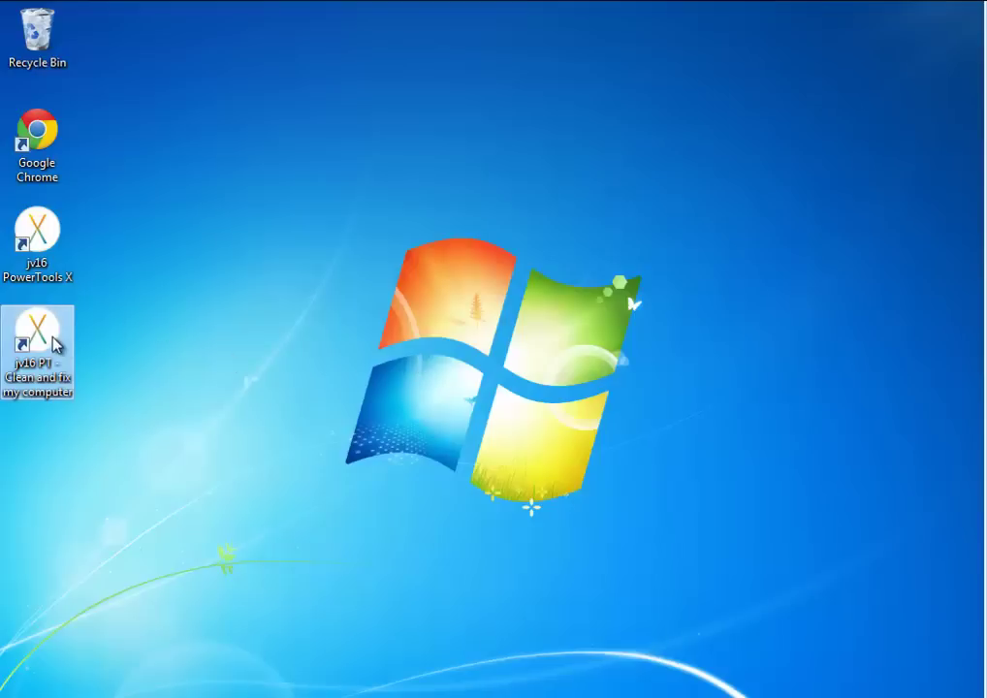
{"action": "double_click", "coordinate": [62, 343]}
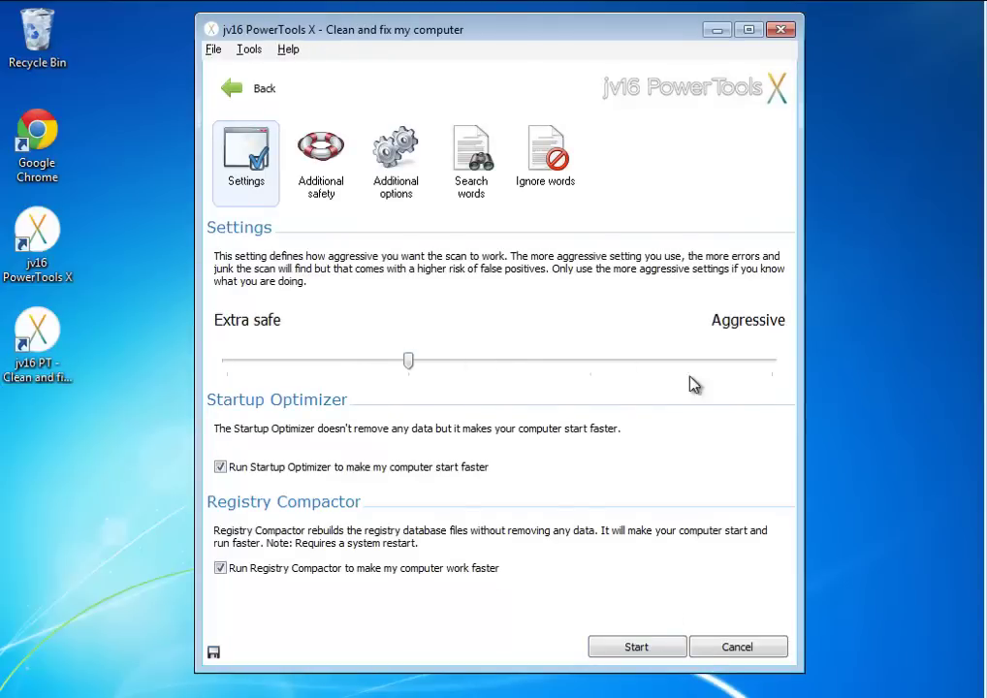
{"action": "left_click", "coordinate": [781, 29]}
Step: Relaunch jv16 PowerTools X from the desktop and view its list of tools without choosing one
{"action": "double_click", "coordinate": [44, 240]}
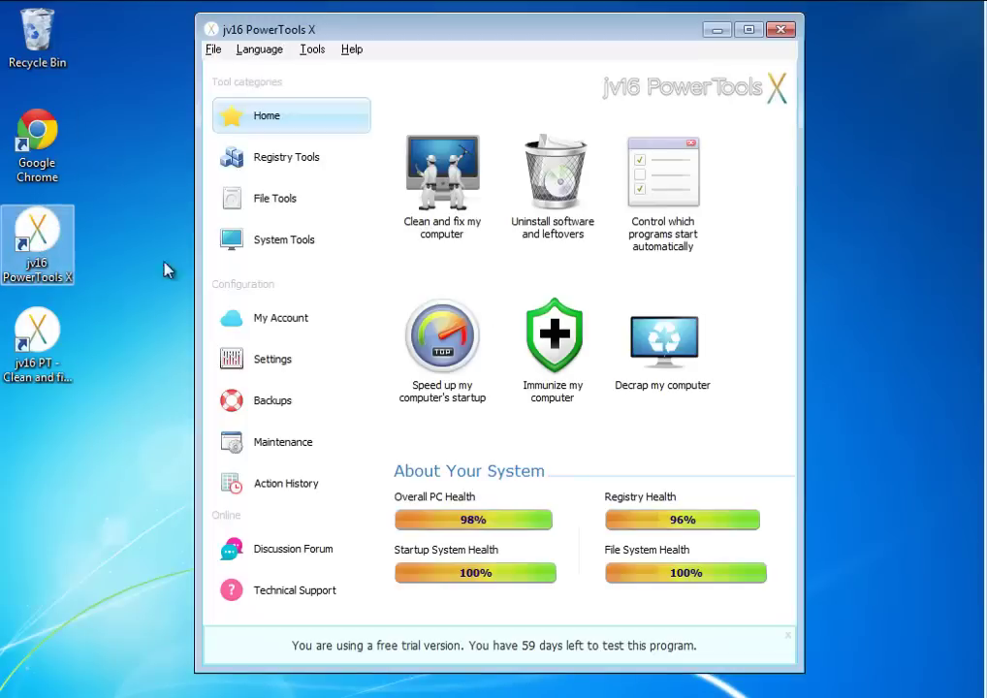
{"action": "left_click", "coordinate": [324, 53]}
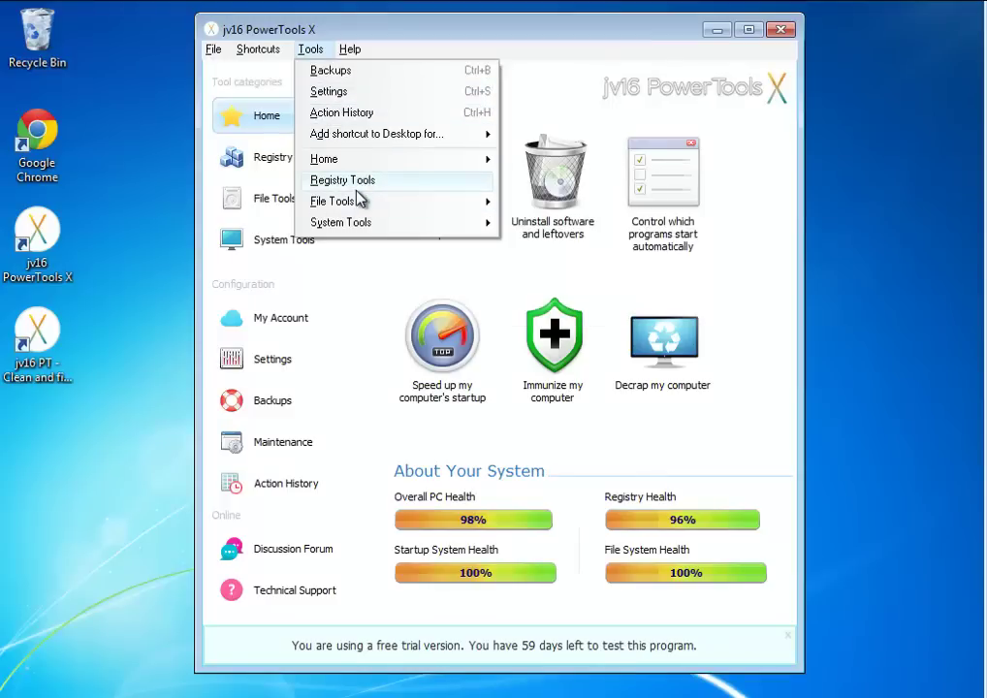
{"action": "left_click", "coordinate": [549, 274]}
Step: Open Decrap my computer and the Backup Tool in turn, returning to the main window after each
{"action": "left_click", "coordinate": [684, 341]}
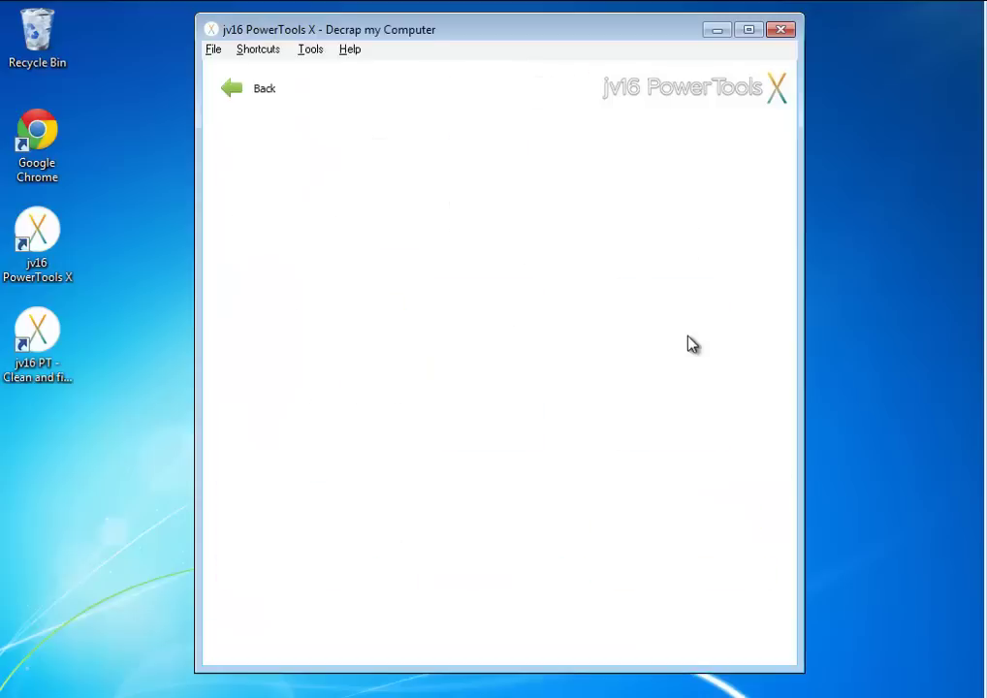
{"action": "left_click", "coordinate": [234, 88]}
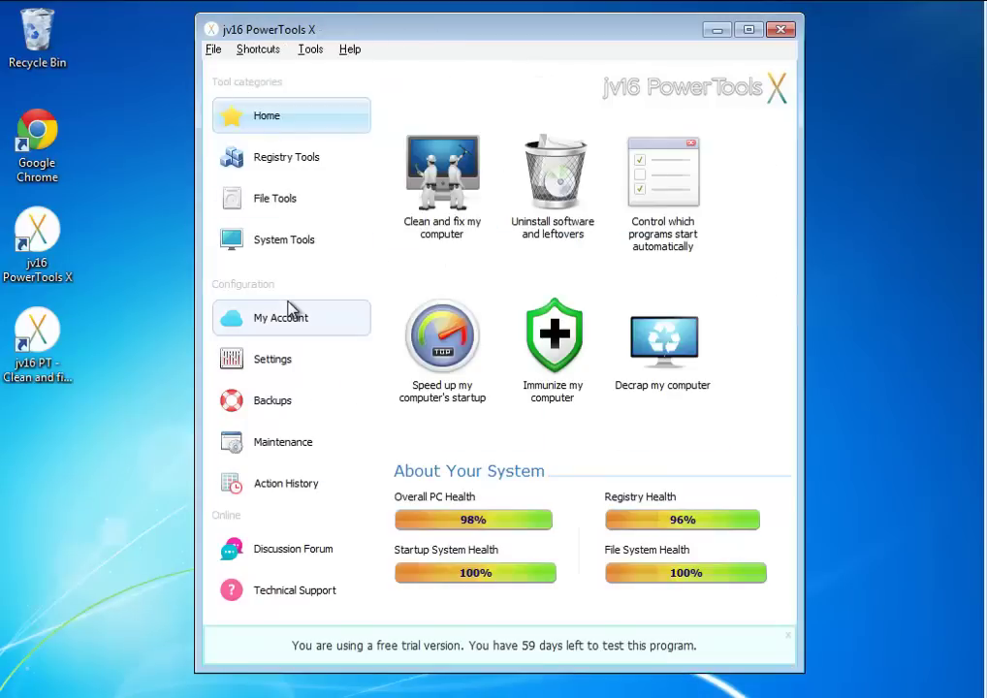
{"action": "left_click", "coordinate": [272, 411]}
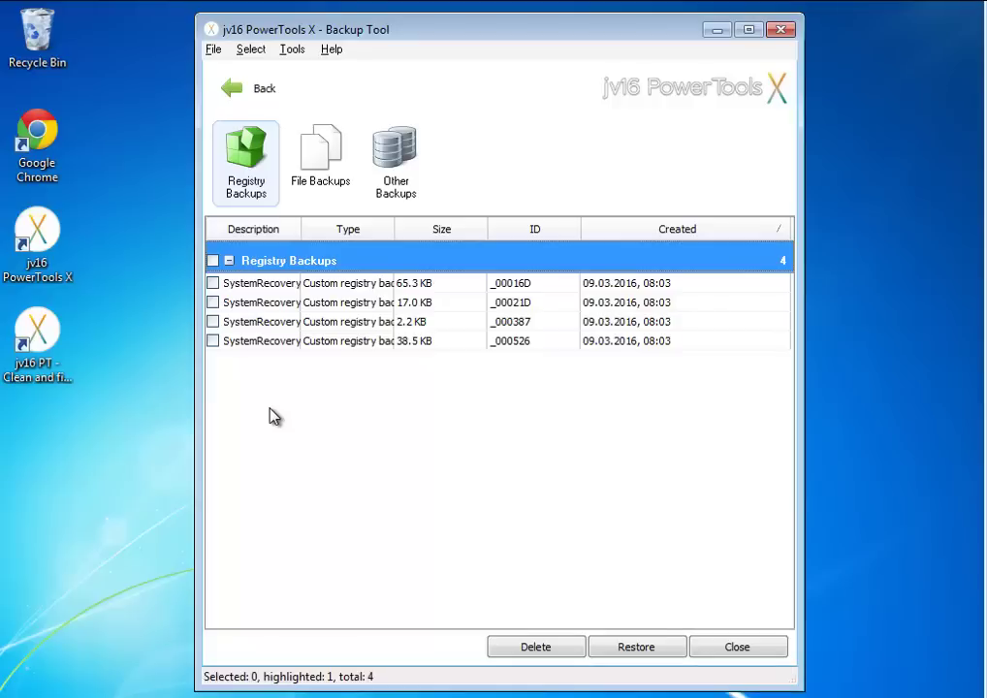
{"action": "left_click", "coordinate": [242, 87]}
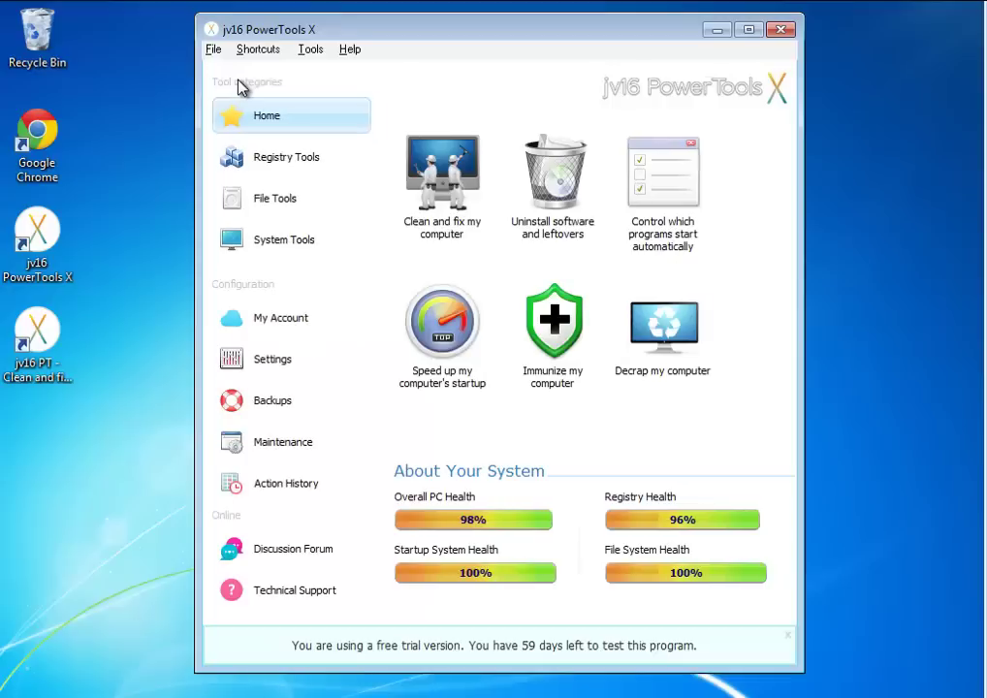
Step: Look over the program's tools and Windows shortcuts, and open the Command Prompt shortcut and close it
{"action": "left_click", "coordinate": [324, 51]}
{"action": "mouse_move", "coordinate": [350, 53]}
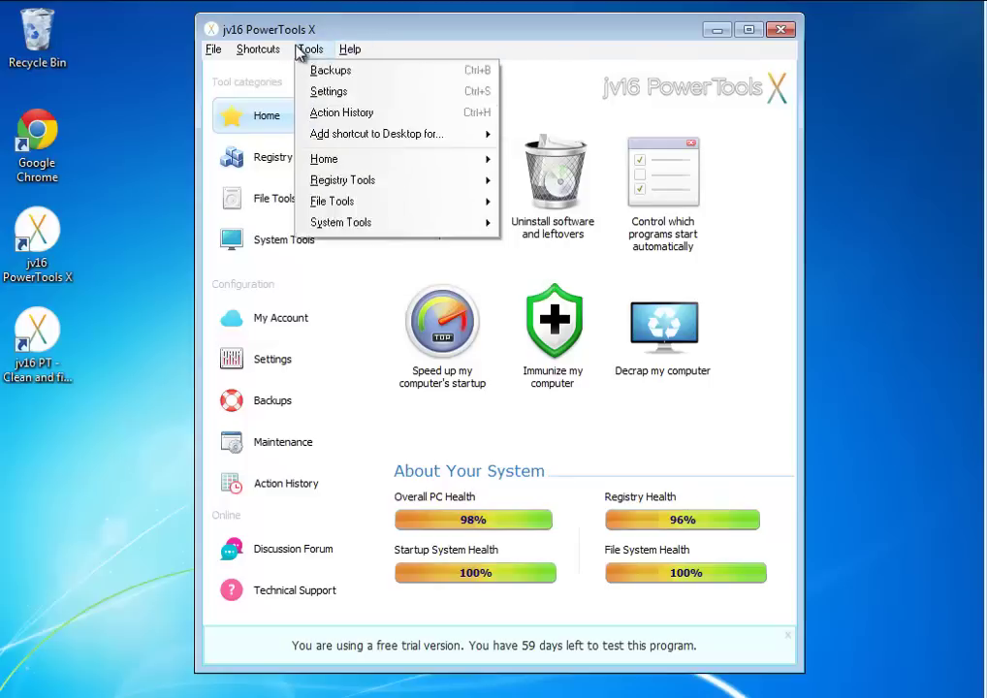
{"action": "mouse_move", "coordinate": [284, 56]}
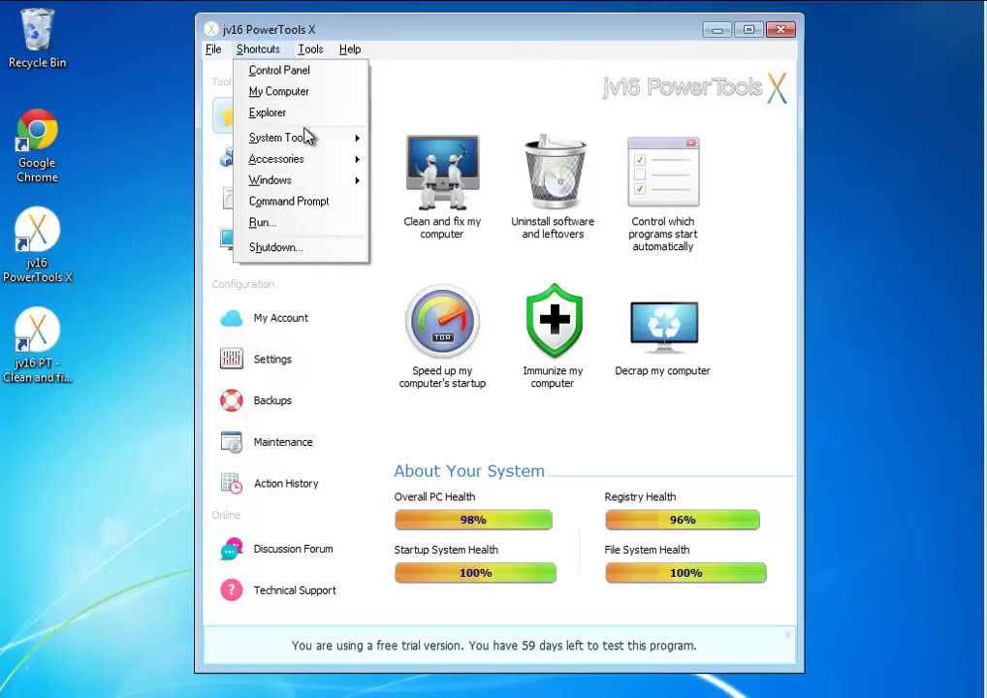
{"action": "left_click", "coordinate": [305, 202]}
{"action": "left_click", "coordinate": [682, 66]}
Step: Open Notepad from the Accessories shortcuts, close it, and shift the main window slightly on the desktop
{"action": "left_click", "coordinate": [260, 50]}
{"action": "mouse_move", "coordinate": [302, 165]}
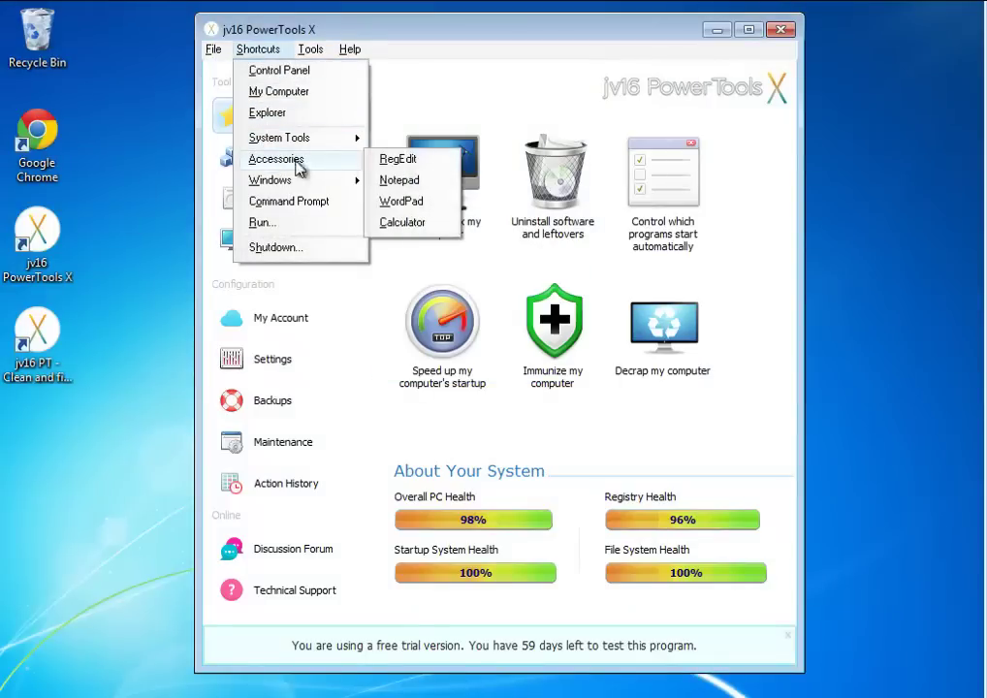
{"action": "left_click", "coordinate": [423, 191]}
{"action": "left_click", "coordinate": [785, 89]}
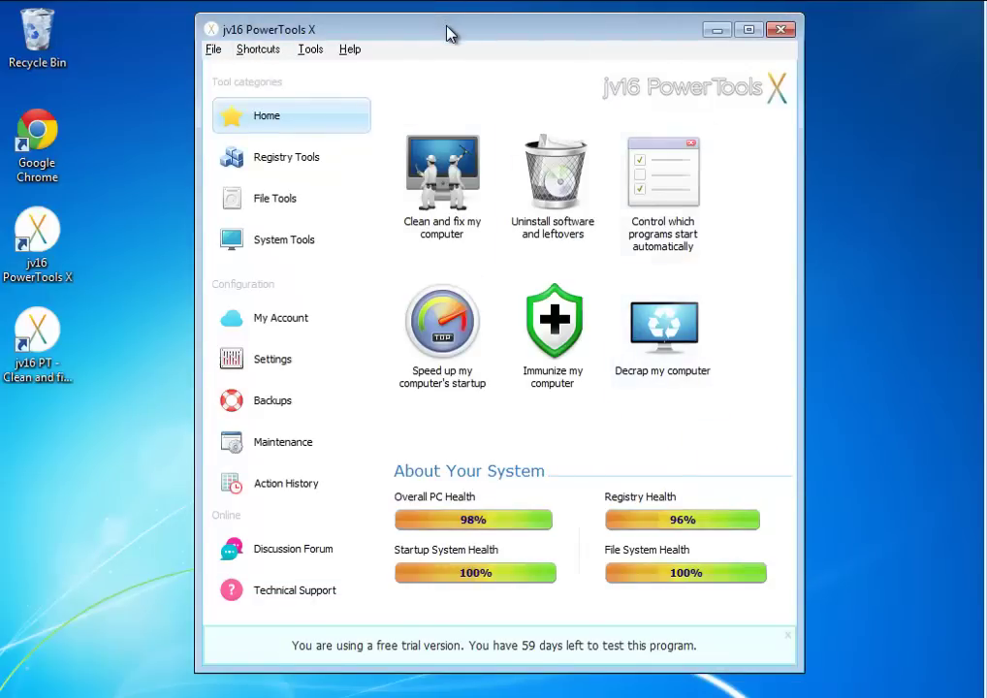
{"action": "left_click_drag", "start_coordinate": [450, 30], "coordinate": [436, 41]}
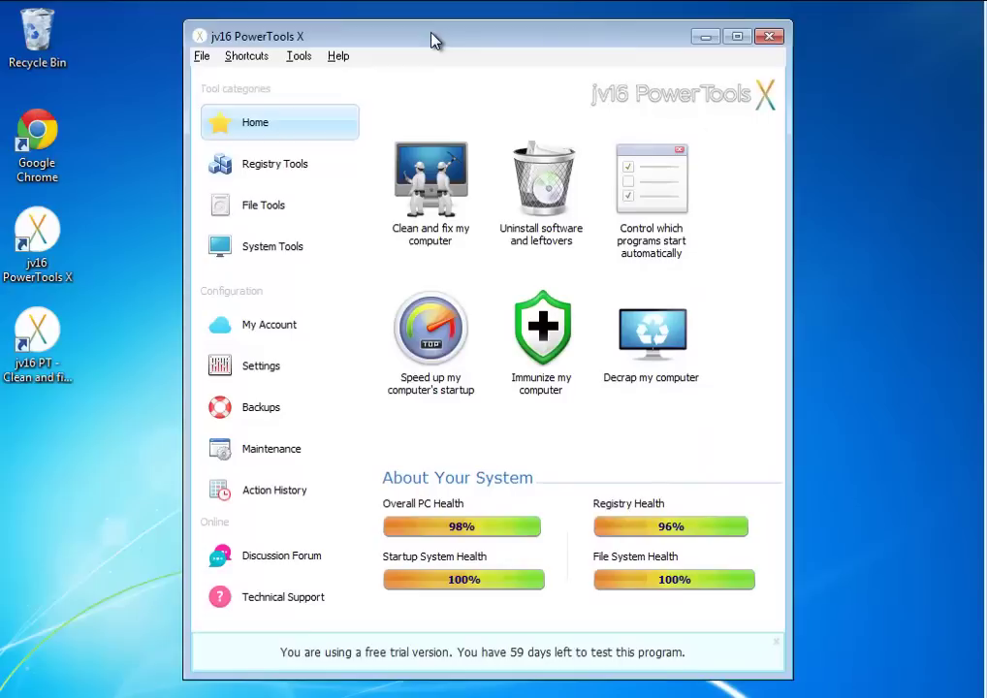